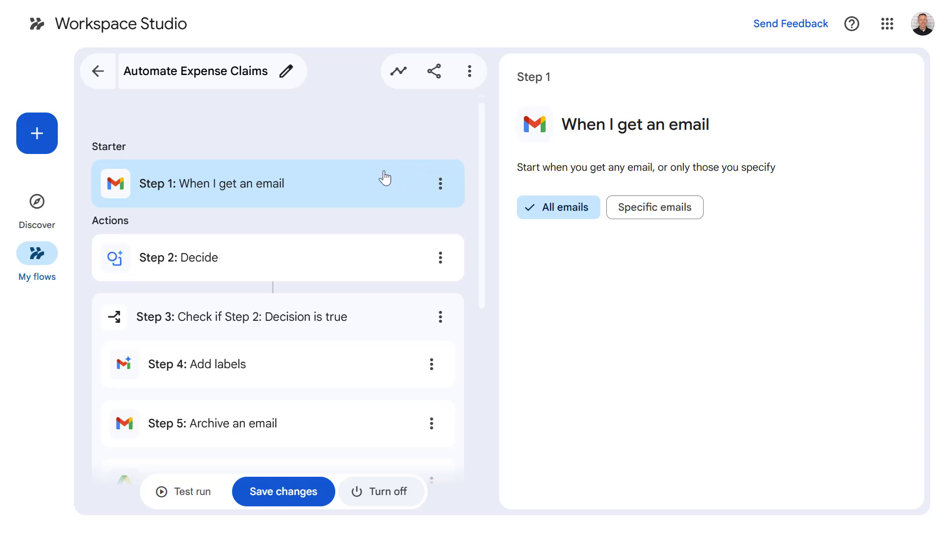
Step: Look through the steps of the existing Automate Expense Claims flow, from the email starter down to the Chat notification
{"action": "scroll", "coordinate": [385, 178], "scroll_direction": "down", "scroll_amount": 3}
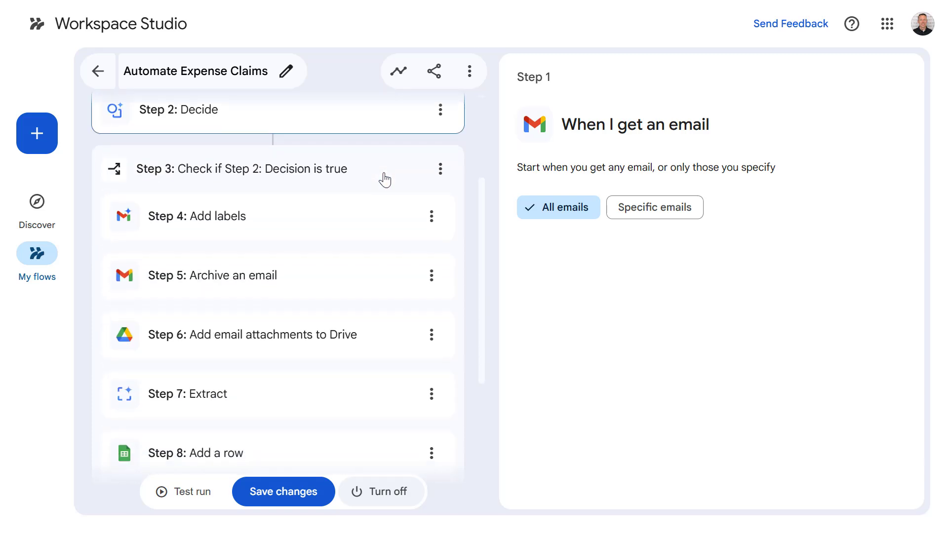
{"action": "scroll", "coordinate": [385, 178], "scroll_direction": "down", "scroll_amount": 1}
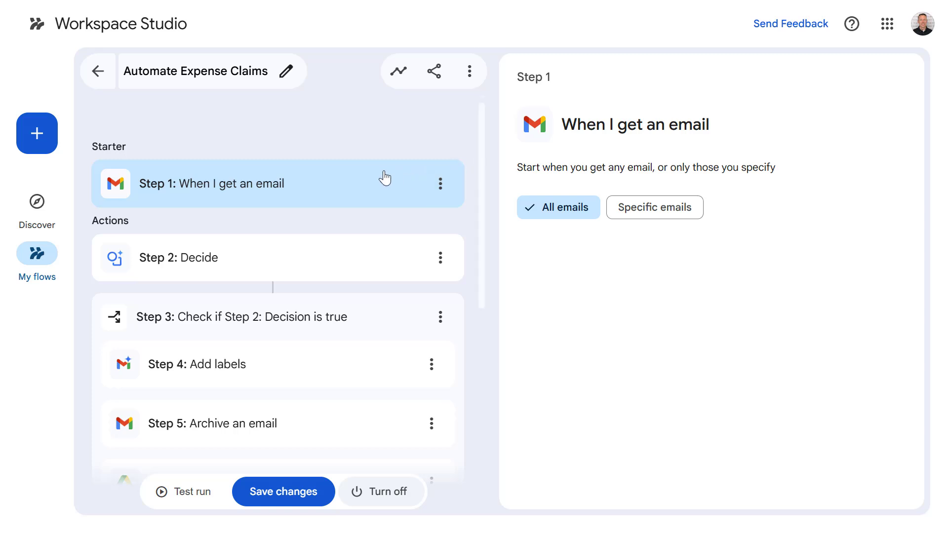
{"action": "scroll", "coordinate": [385, 178], "scroll_direction": "down", "scroll_amount": 3}
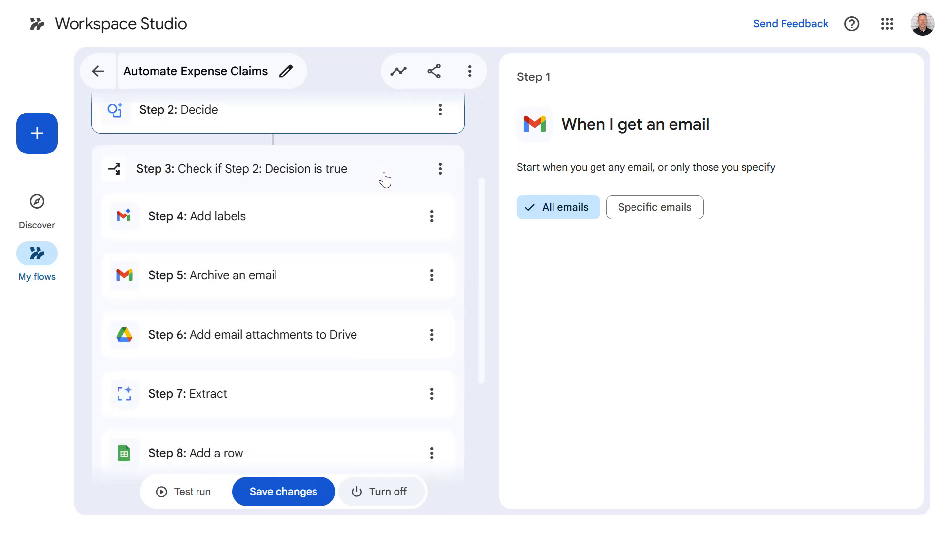
{"action": "scroll", "coordinate": [385, 180], "scroll_direction": "down", "scroll_amount": 3}
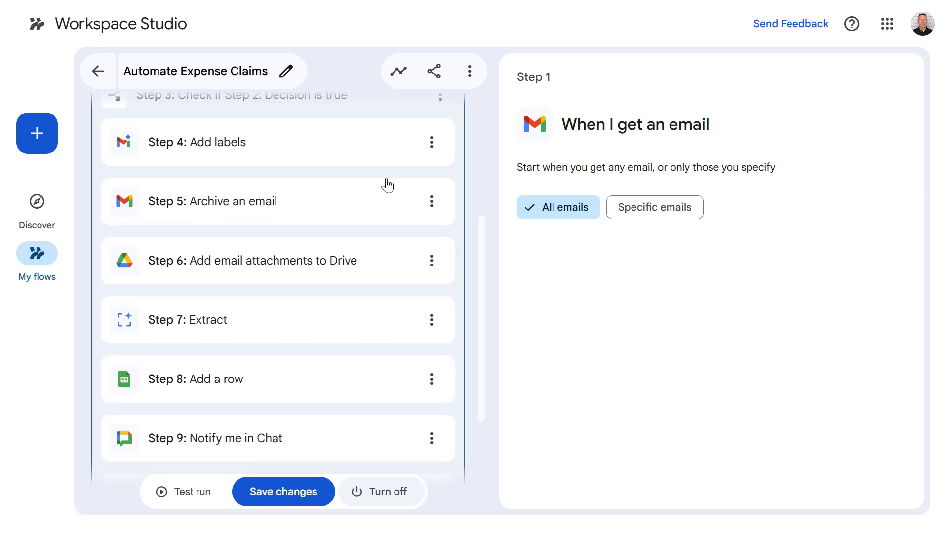
{"action": "scroll", "coordinate": [388, 188], "scroll_direction": "down", "scroll_amount": 1}
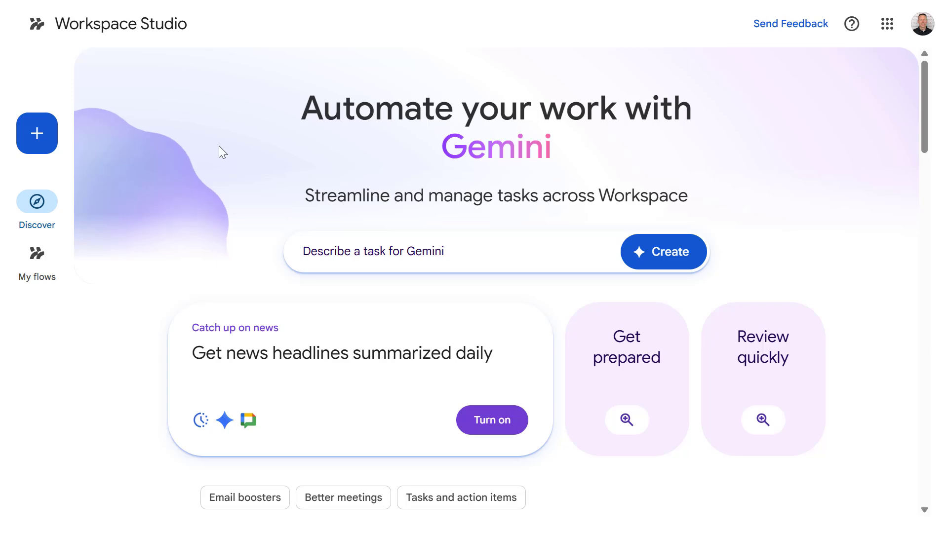
Step: Look over the Discover page, including the Gemini task description prompt and the ready-made flow templates
{"action": "left_click", "coordinate": [412, 253]}
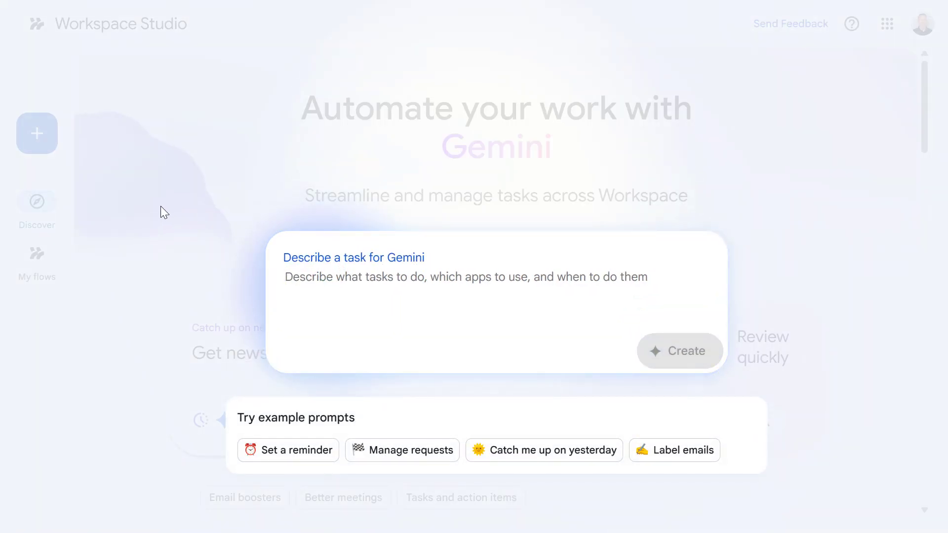
{"action": "left_click", "coordinate": [162, 205]}
{"action": "scroll", "coordinate": [167, 213], "scroll_direction": "down", "scroll_amount": 4}
{"action": "scroll", "coordinate": [324, 298], "scroll_direction": "down", "scroll_amount": 10}
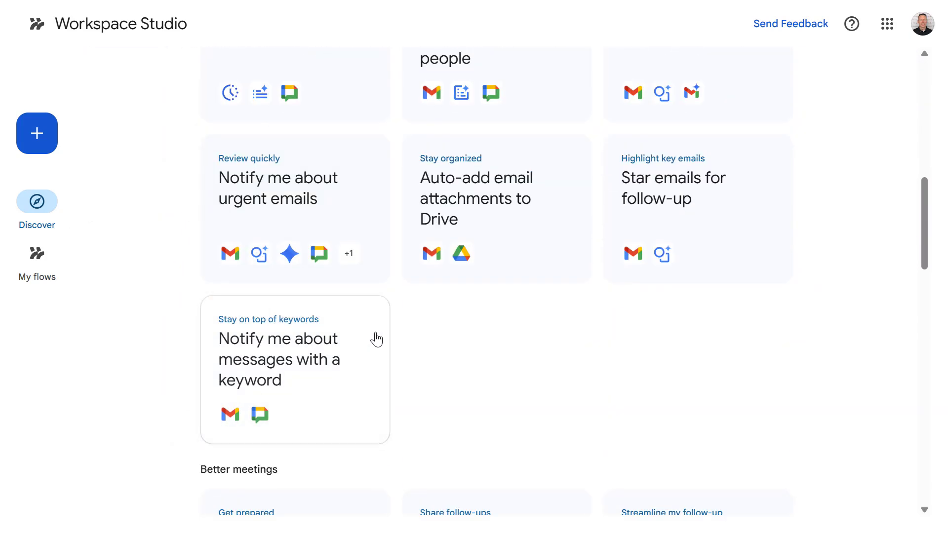
{"action": "scroll", "coordinate": [368, 330], "scroll_direction": "up", "scroll_amount": 12}
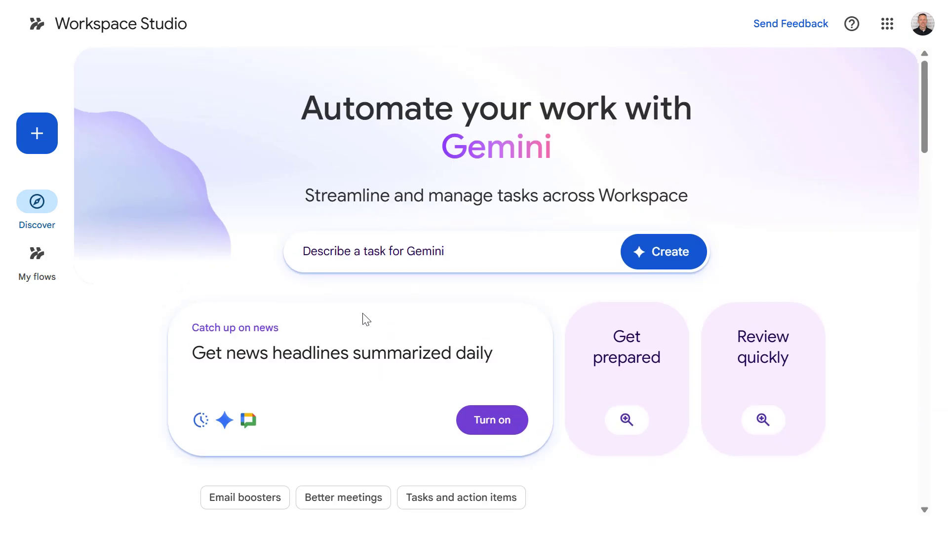
Step: Create a new flow named Automatic Expenses and set its starter to When I get an email
{"action": "left_click", "coordinate": [35, 132]}
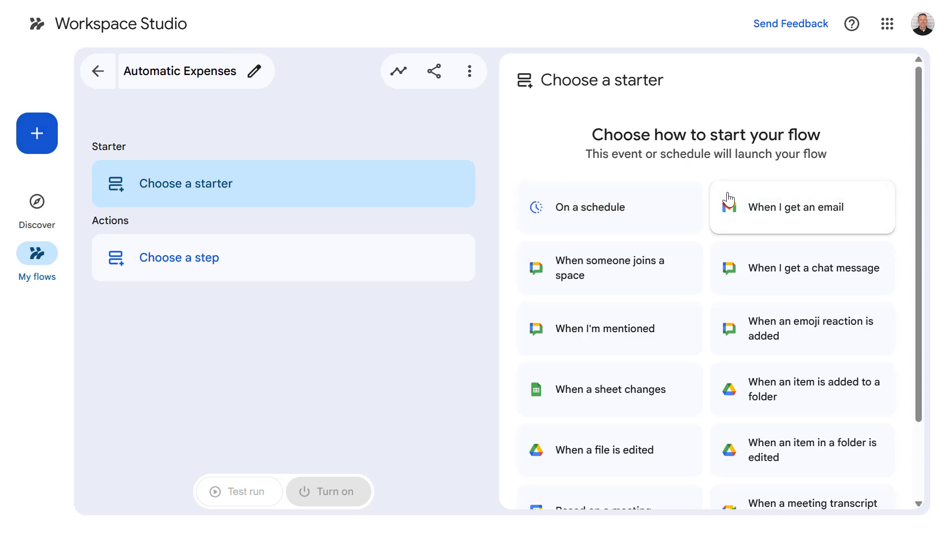
{"action": "left_click", "coordinate": [750, 205]}
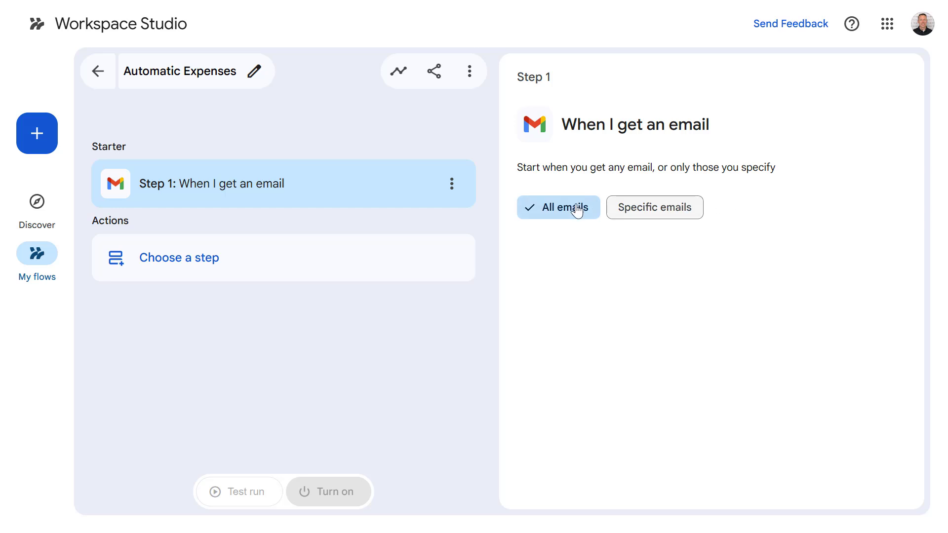
Step: Examine the starter's filter options for specific emails, including the additional ones, and return the starter to All emails
{"action": "left_click", "coordinate": [656, 213]}
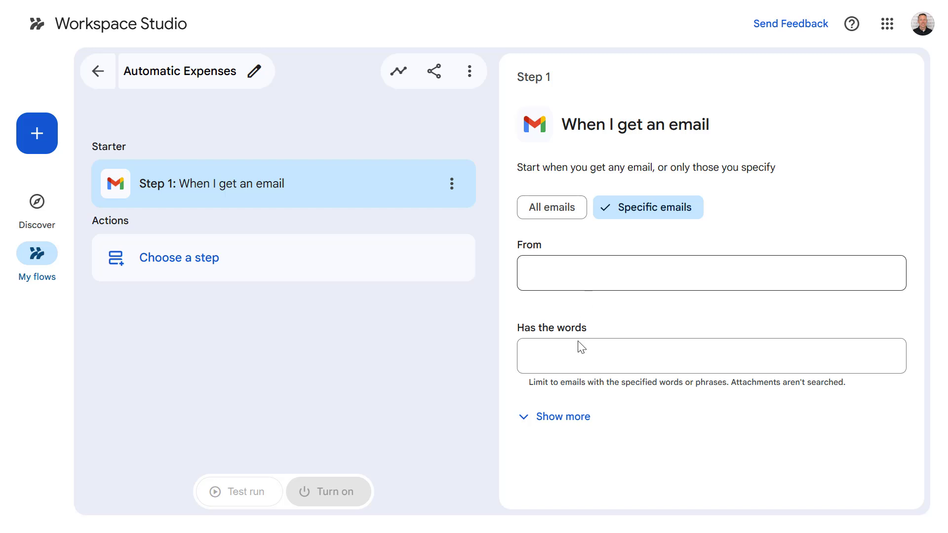
{"action": "left_click", "coordinate": [580, 420]}
{"action": "scroll", "coordinate": [603, 388], "scroll_direction": "down", "scroll_amount": 3}
{"action": "scroll", "coordinate": [602, 382], "scroll_direction": "down", "scroll_amount": 5}
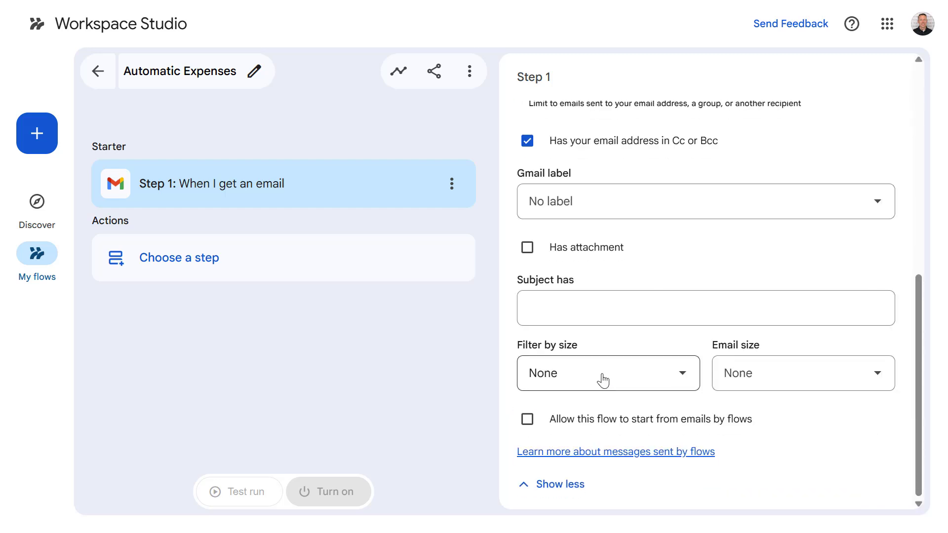
{"action": "scroll", "coordinate": [597, 343], "scroll_direction": "up", "scroll_amount": 6}
{"action": "scroll", "coordinate": [596, 342], "scroll_direction": "up", "scroll_amount": 2}
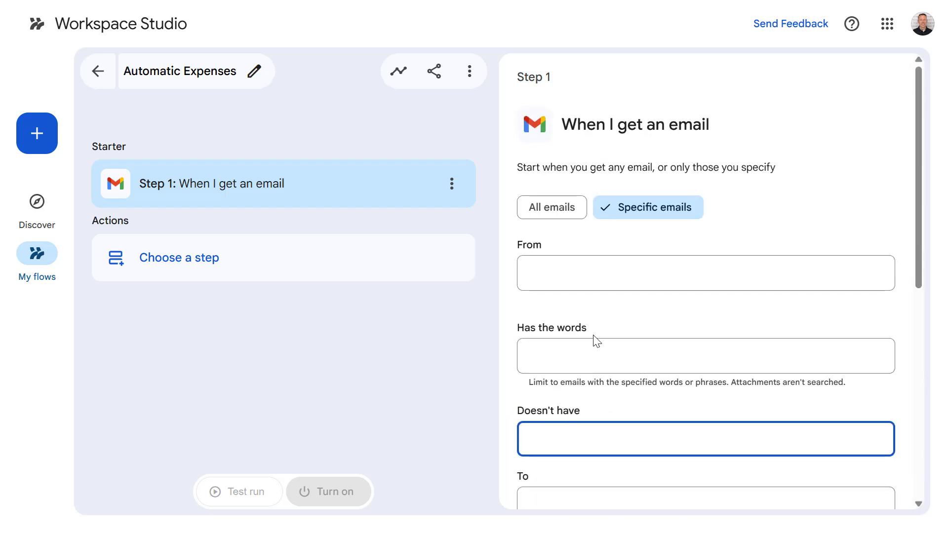
{"action": "left_click", "coordinate": [551, 214]}
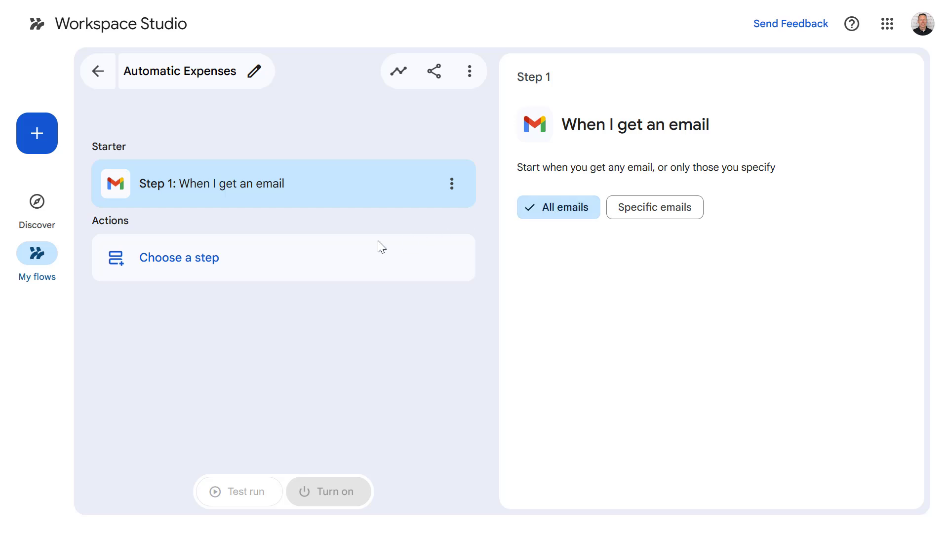
Step: Add a Decide step with the instruction "Act as an inbox assistant. Check whether this email contains an expenses claim, travel claim, or invoice with an attachment."
{"action": "left_click", "coordinate": [234, 251]}
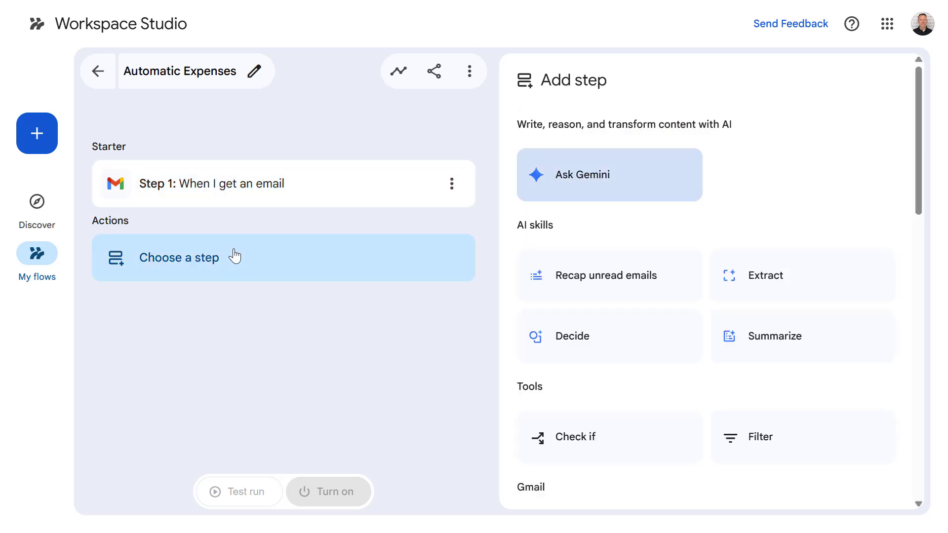
{"action": "left_click", "coordinate": [611, 336]}
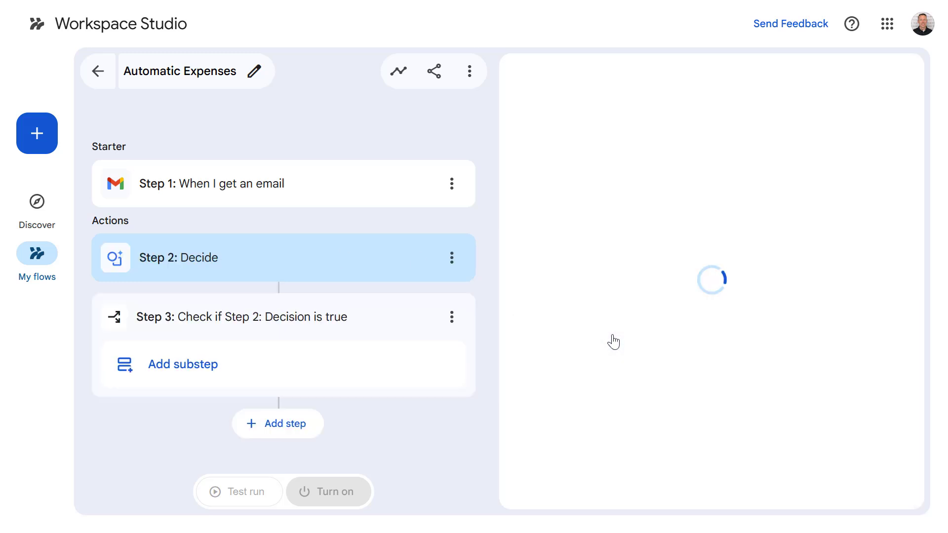
{"action": "left_click", "coordinate": [635, 219]}
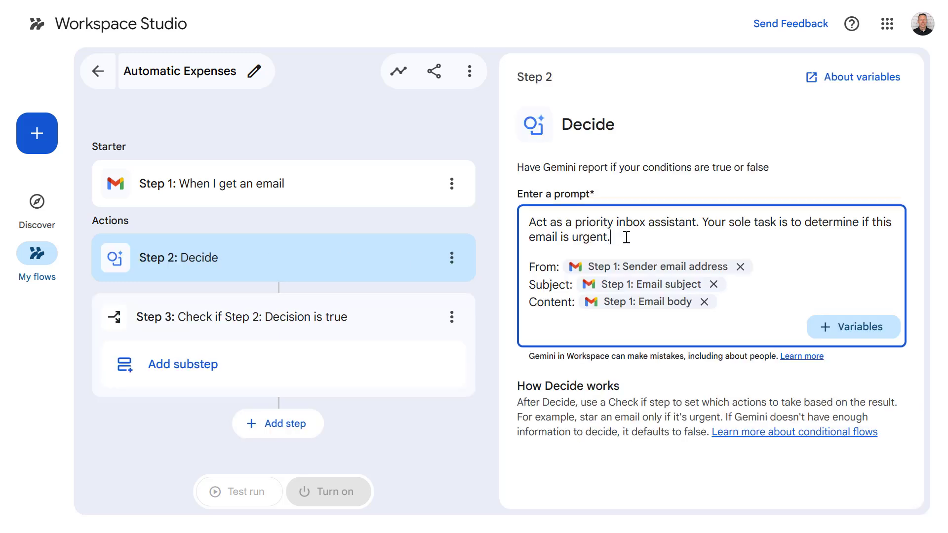
{"action": "left_click_drag", "start_coordinate": [612, 237], "coordinate": [474, 222]}
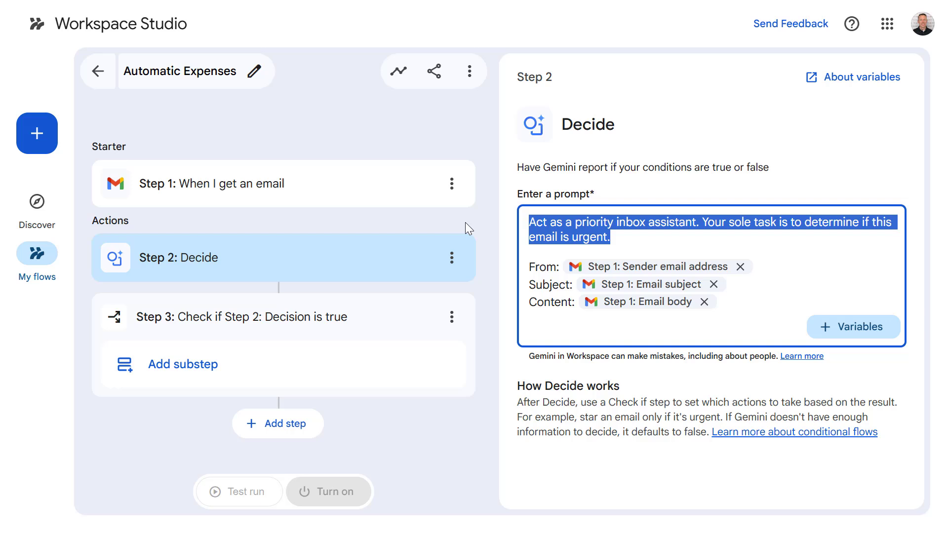
{"action": "type", "text": "Act as an inbox assistant. Check whether this email contains an expenses claim, travel claim, or invoice with an attachment."}
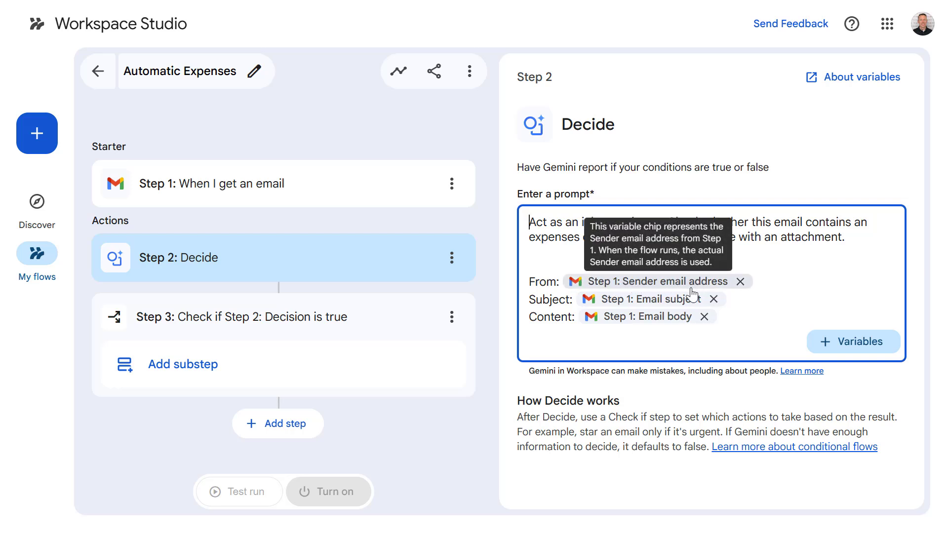
Step: Extend the Decide prompt with "Attachment:" plus Step 1's Email attachments file name variable, and "Drive links:" plus Step 1's Drive links variable
{"action": "left_click", "coordinate": [751, 318]}
{"action": "key", "text": "Return"}
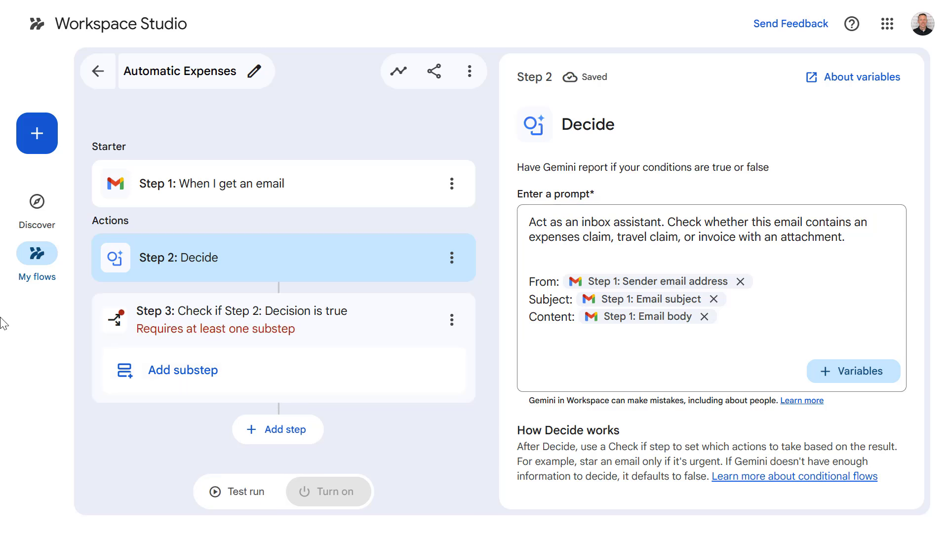
{"action": "type", "text": "Attachment:"}
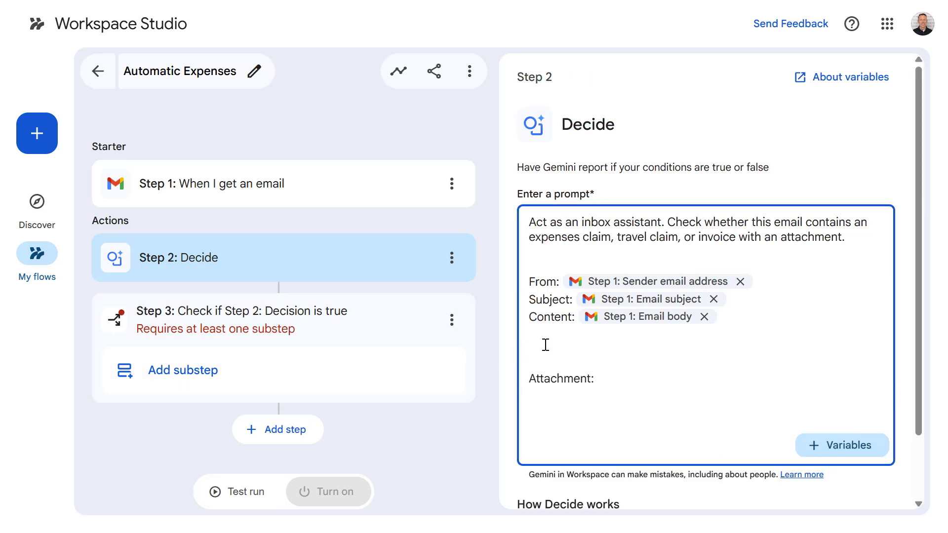
{"action": "key", "text": "Return"}
{"action": "key", "text": "Return"}
{"action": "left_click", "coordinate": [828, 425]}
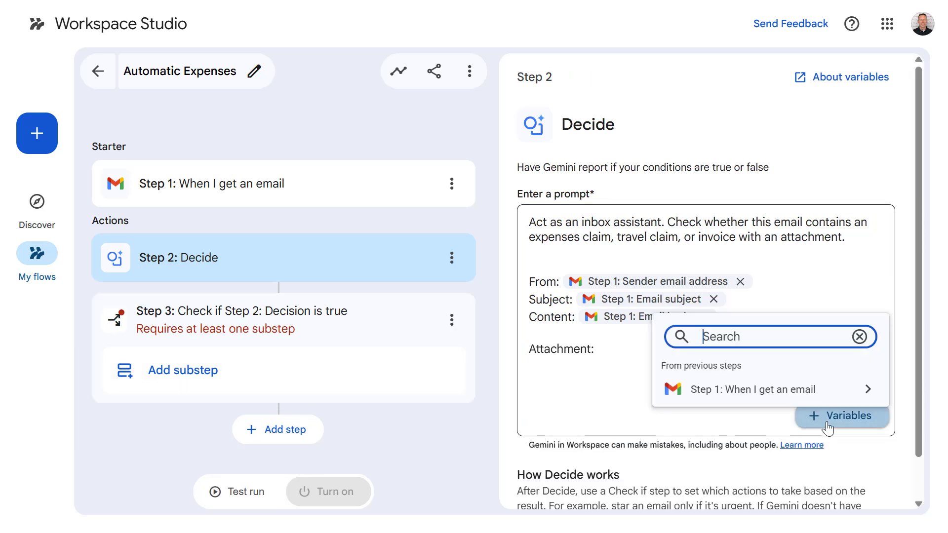
{"action": "left_click", "coordinate": [839, 393]}
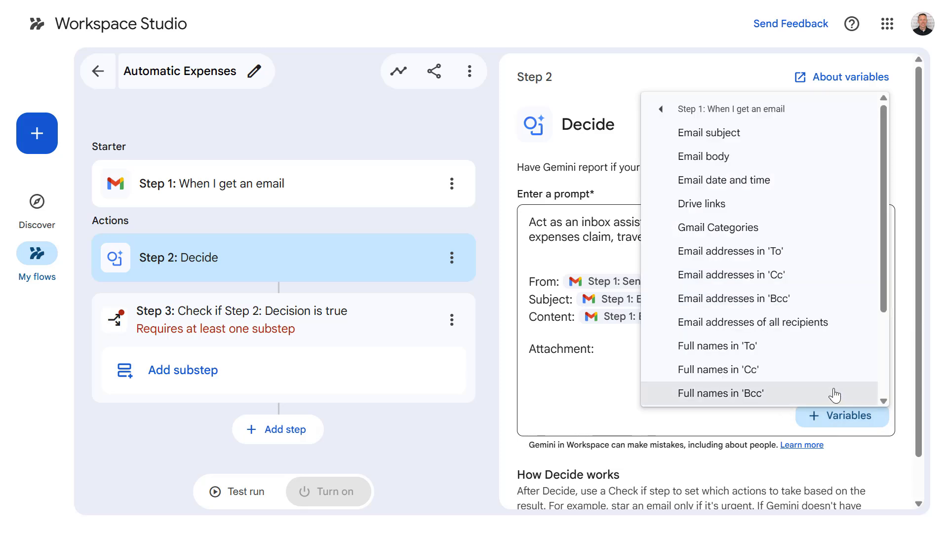
{"action": "scroll", "coordinate": [833, 390], "scroll_direction": "down", "scroll_amount": 3}
{"action": "left_click", "coordinate": [800, 367]}
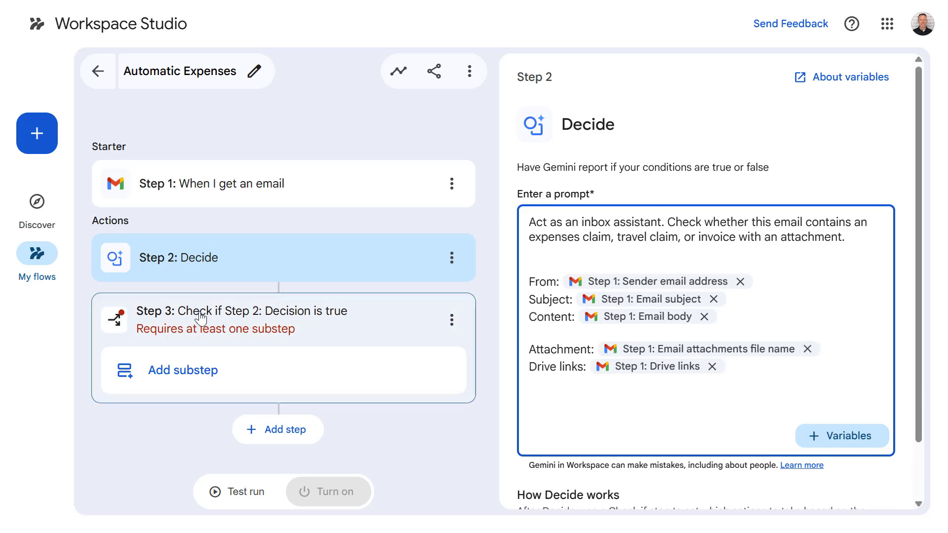
Step: Review the Step 3 Check if condition and add an Add labels substep under it
{"action": "left_click", "coordinate": [201, 316]}
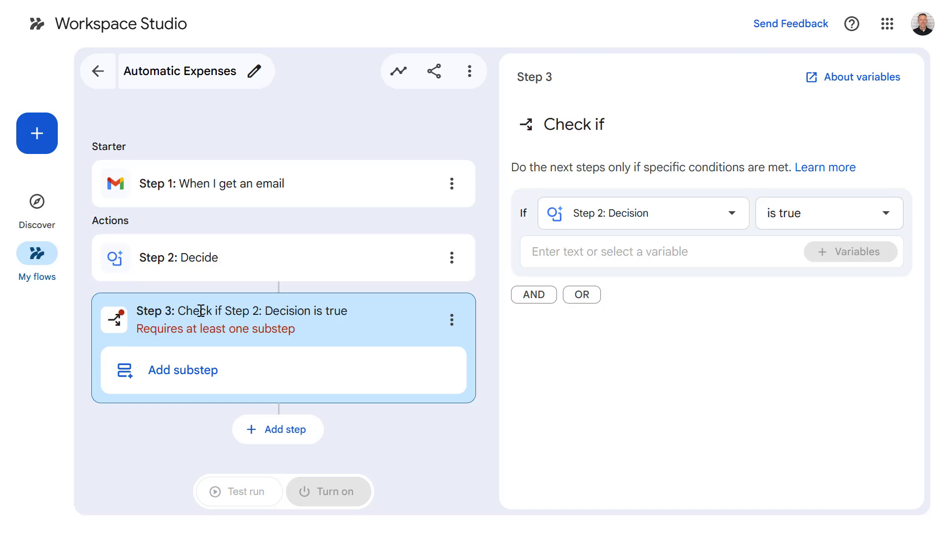
{"action": "left_click", "coordinate": [186, 370]}
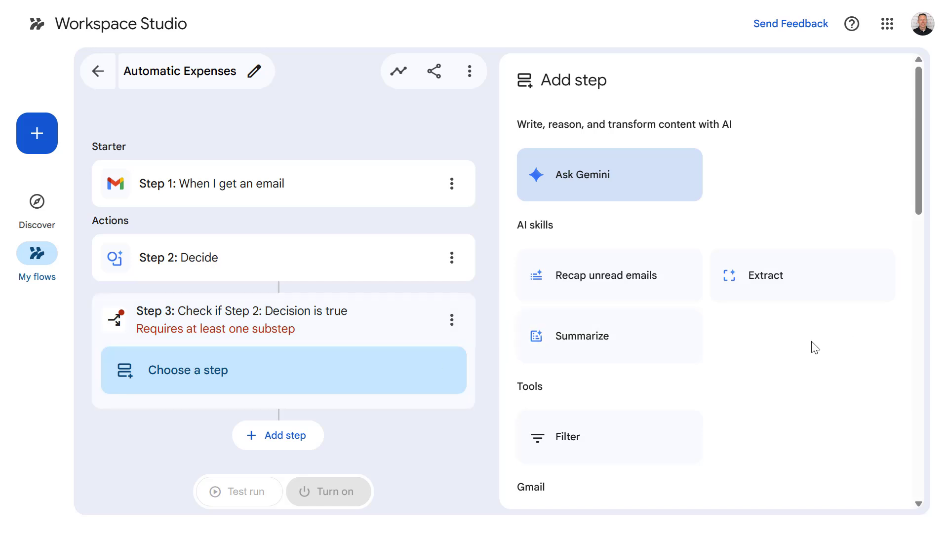
{"action": "scroll", "coordinate": [770, 344], "scroll_direction": "down", "scroll_amount": 5}
{"action": "scroll", "coordinate": [792, 341], "scroll_direction": "down", "scroll_amount": 3}
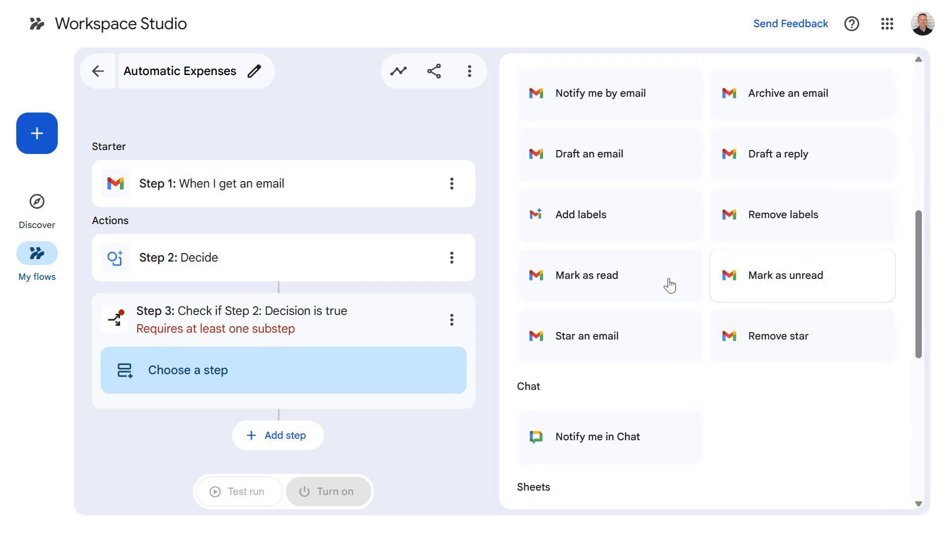
{"action": "left_click", "coordinate": [588, 237]}
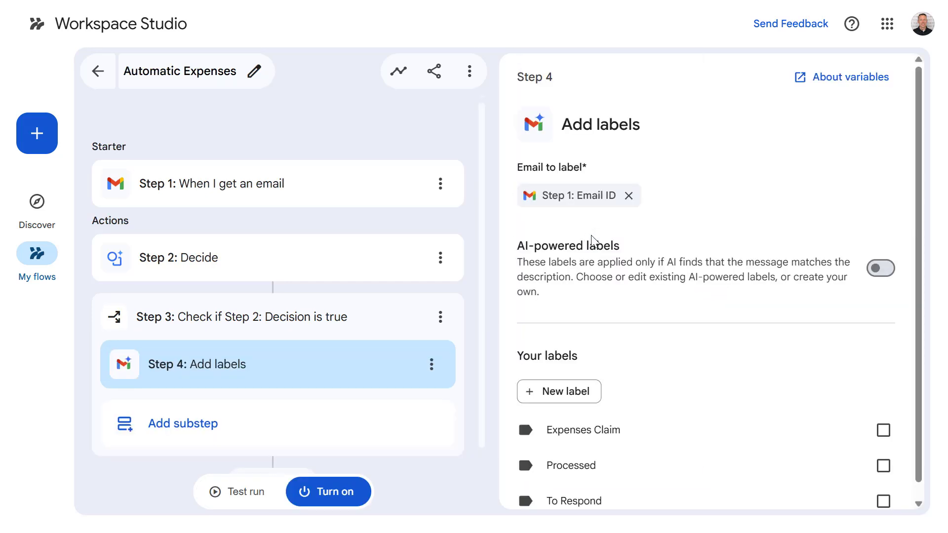
{"action": "scroll", "coordinate": [755, 228], "scroll_direction": "down", "scroll_amount": 1}
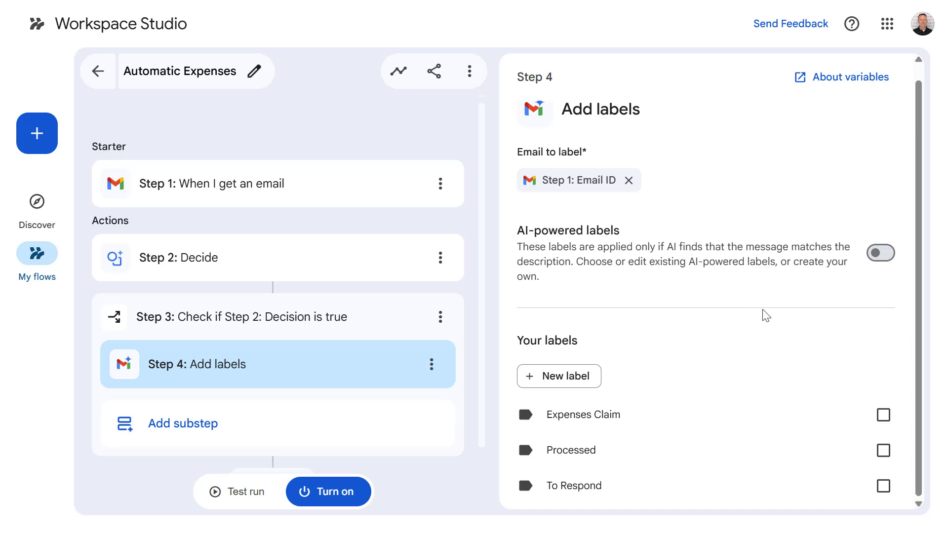
Step: Add an Archive an email substep after Add labels inside the Check if branch
{"action": "left_click", "coordinate": [239, 428]}
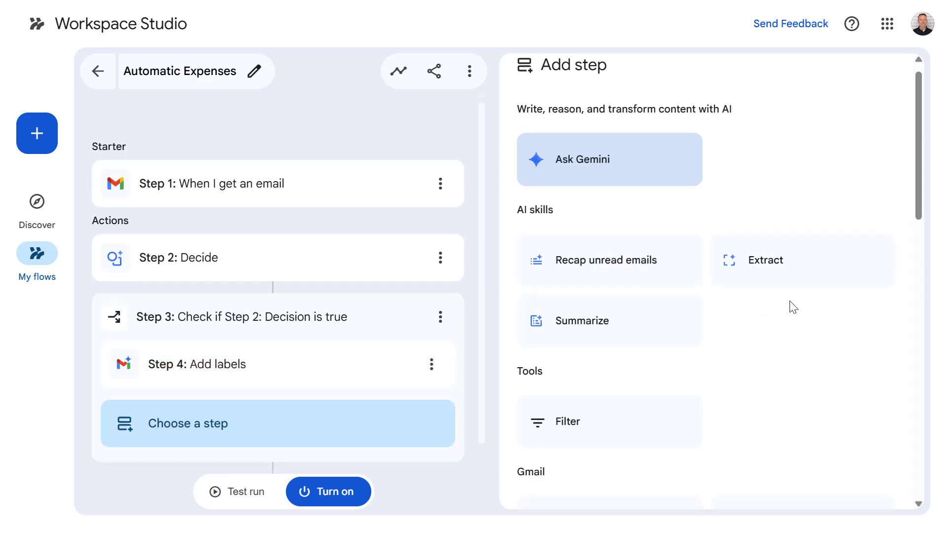
{"action": "scroll", "coordinate": [790, 304], "scroll_direction": "down", "scroll_amount": 6}
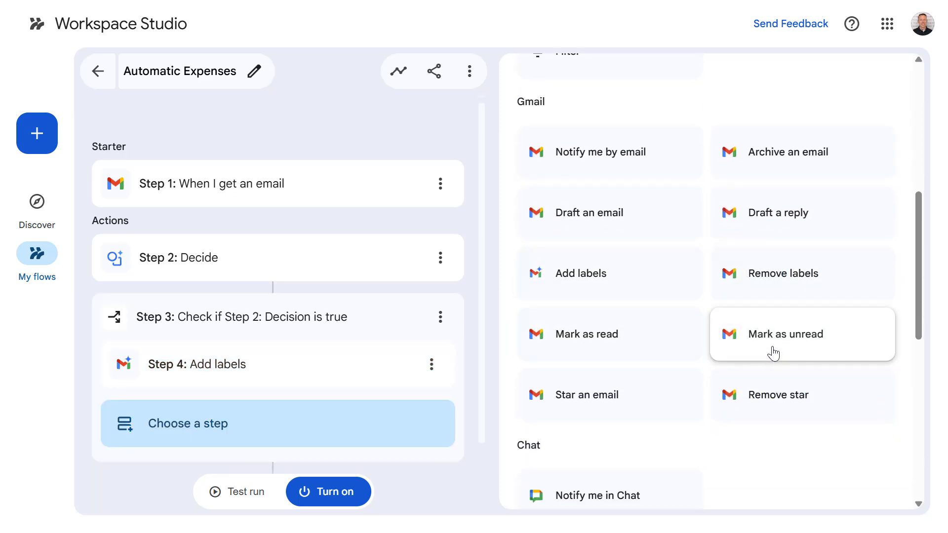
{"action": "left_click", "coordinate": [772, 155]}
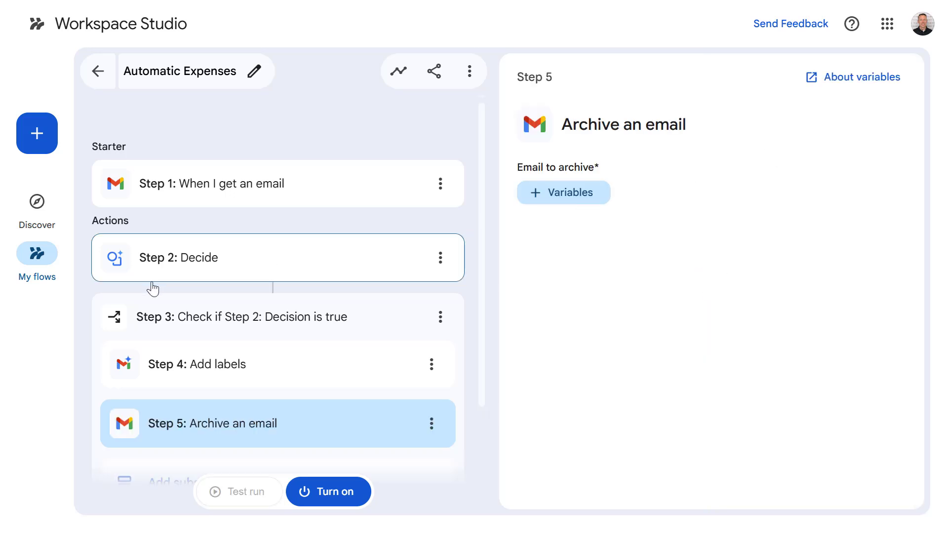
Step: Add an Add email attachments to Drive substep after Archive an email inside the Check if branch
{"action": "scroll", "coordinate": [238, 366], "scroll_direction": "down", "scroll_amount": 2}
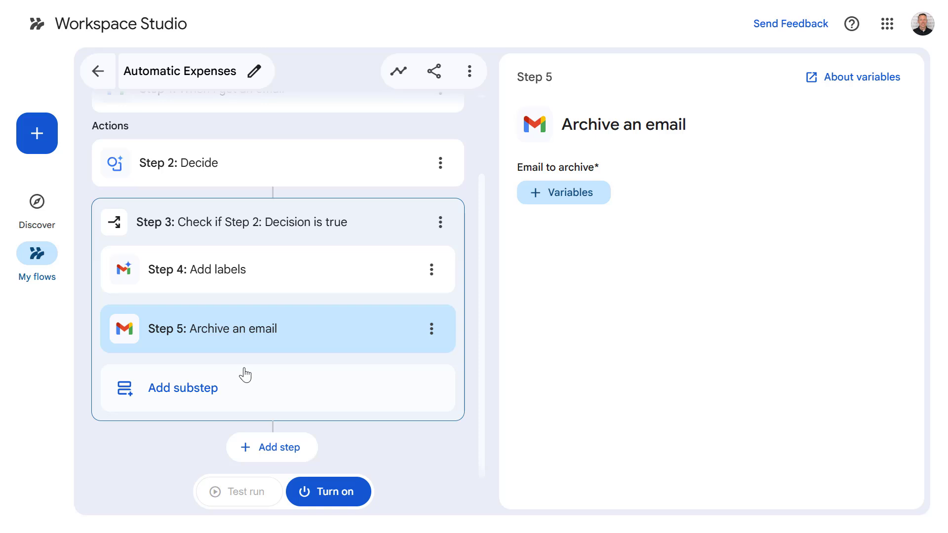
{"action": "left_click", "coordinate": [244, 377]}
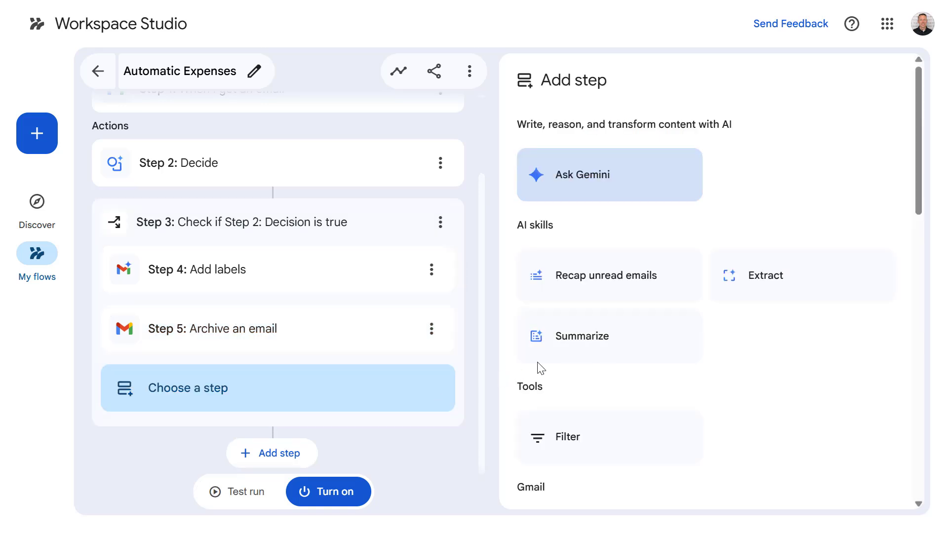
{"action": "scroll", "coordinate": [798, 306], "scroll_direction": "down", "scroll_amount": 15}
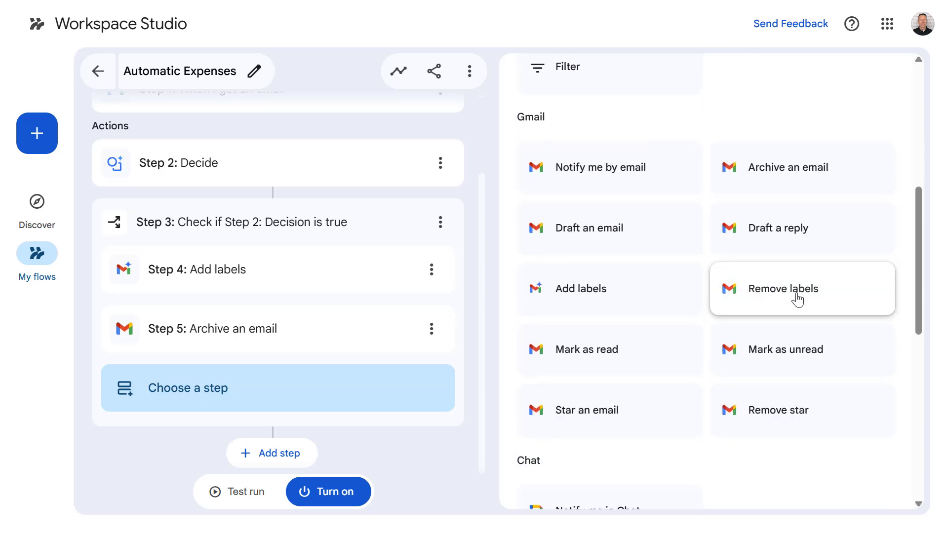
{"action": "scroll", "coordinate": [797, 299], "scroll_direction": "down", "scroll_amount": 4}
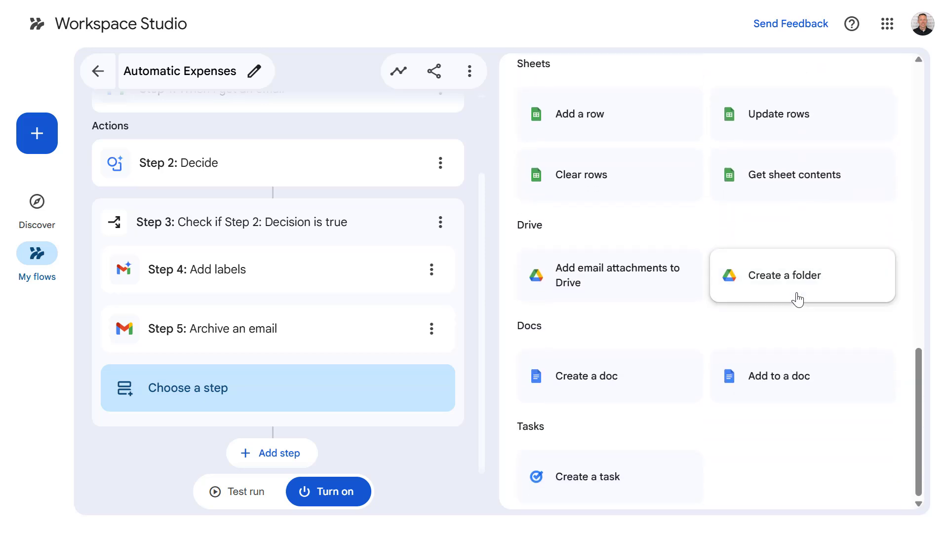
{"action": "left_click", "coordinate": [607, 290]}
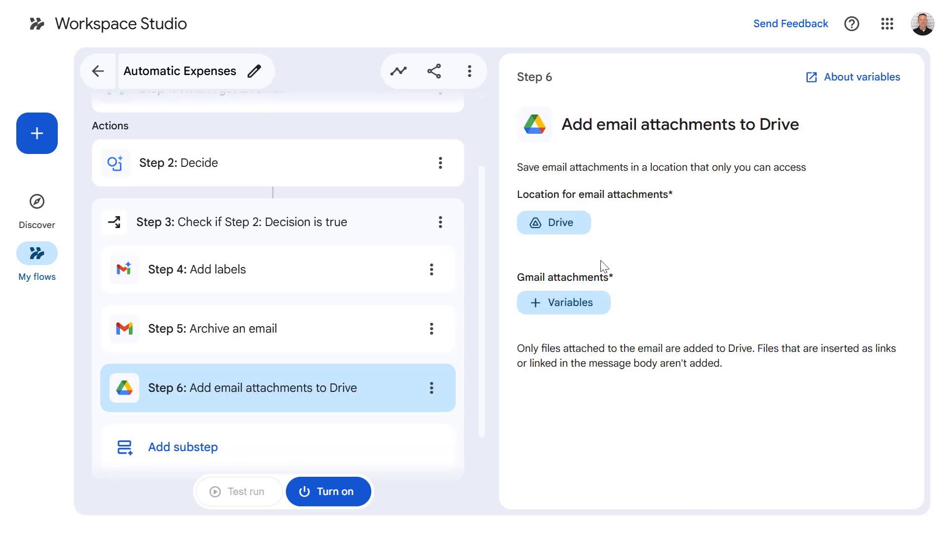
Step: Save the attachments to the Expense Claims folder, using Step 1's Email attachments variable as the Gmail attachments
{"action": "left_click", "coordinate": [569, 229]}
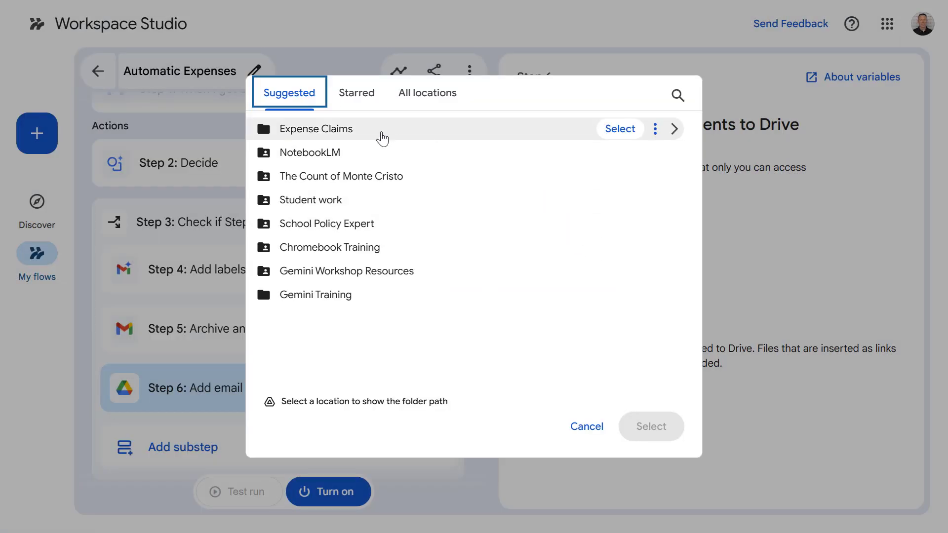
{"action": "left_click", "coordinate": [616, 134]}
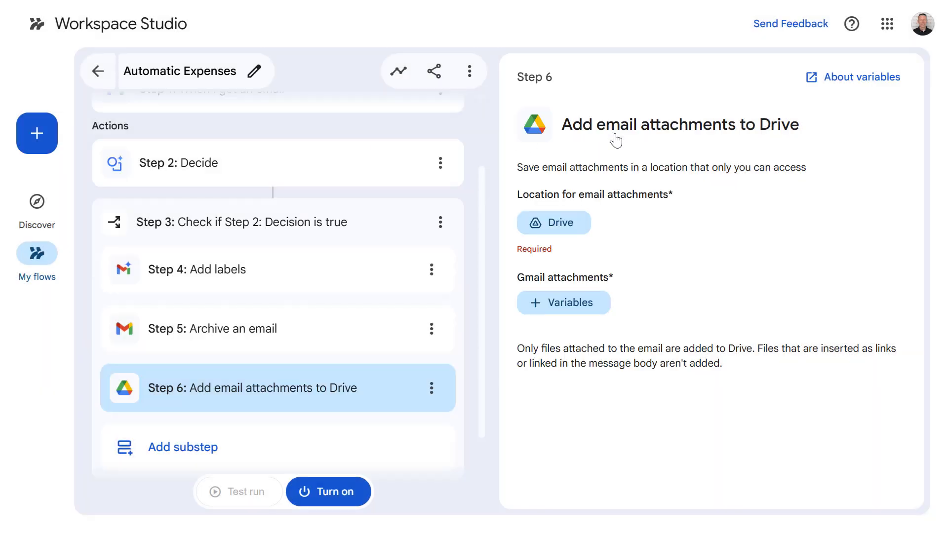
{"action": "left_click", "coordinate": [563, 298]}
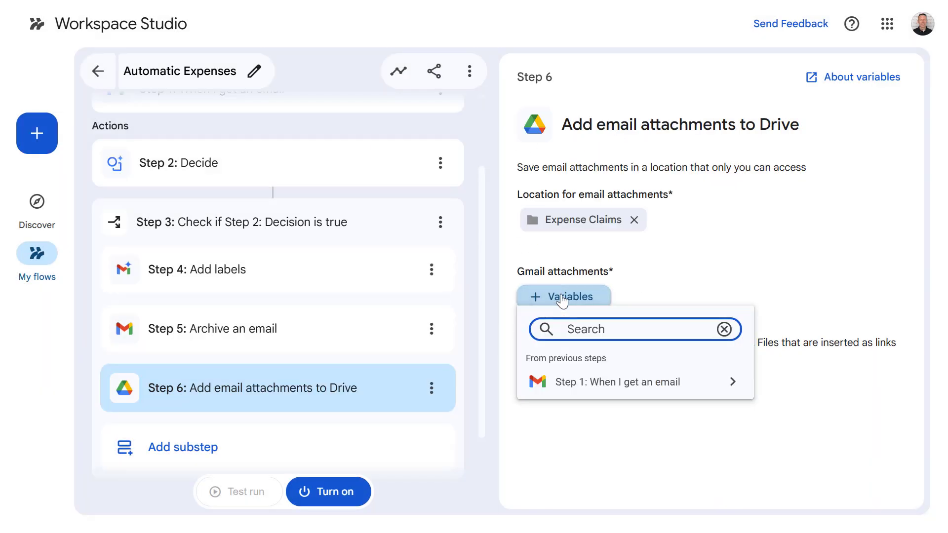
{"action": "left_click", "coordinate": [677, 387]}
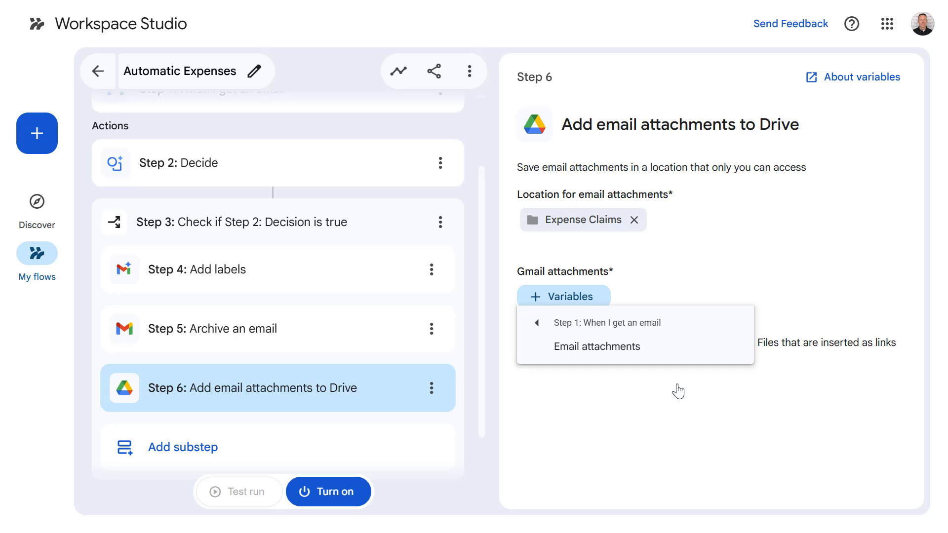
{"action": "left_click", "coordinate": [590, 351]}
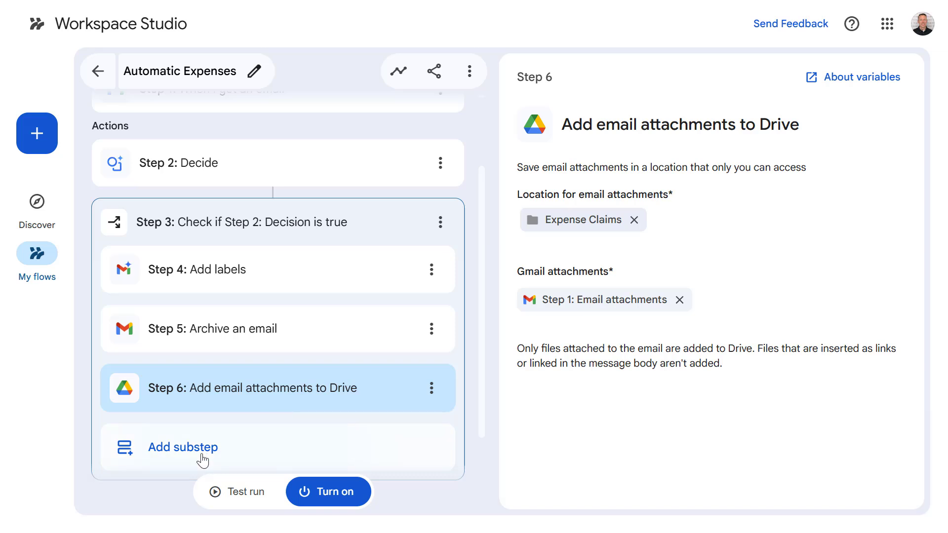
Step: Add an Extract substep after the Drive substep, with Step 6's Links to the files variable as the content to analyze
{"action": "left_click", "coordinate": [232, 457]}
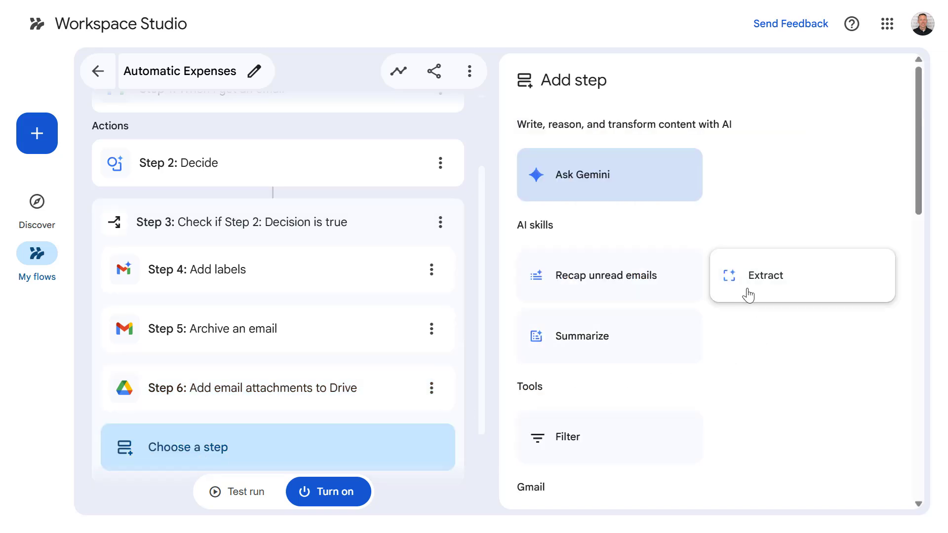
{"action": "left_click", "coordinate": [765, 284]}
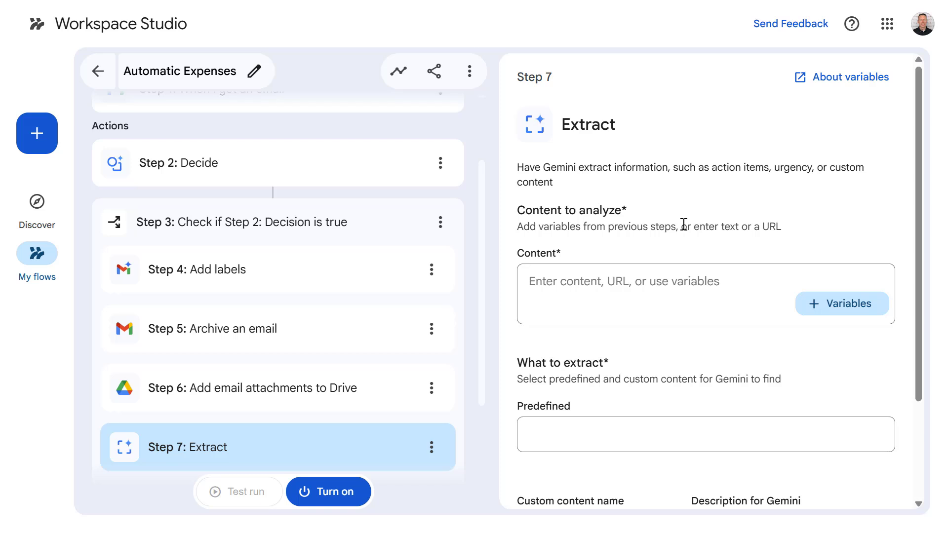
{"action": "left_click", "coordinate": [828, 303]}
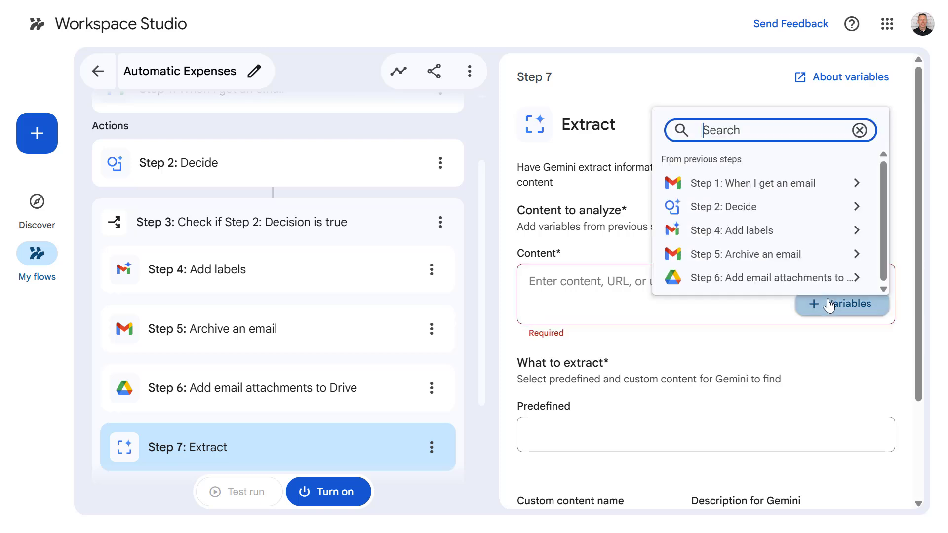
{"action": "left_click", "coordinate": [783, 277]}
{"action": "left_click", "coordinate": [742, 289]}
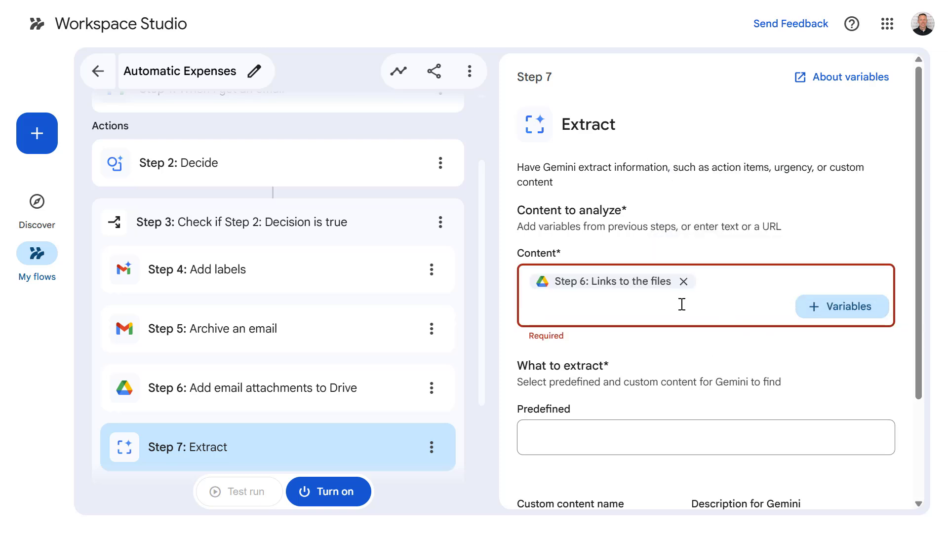
{"action": "left_click", "coordinate": [681, 340]}
Step: Define custom content to extract: Company with "Find the company name", Product with a description to find the product purchased, and Amount with "Total cost"
{"action": "scroll", "coordinate": [681, 341], "scroll_direction": "down", "scroll_amount": 3}
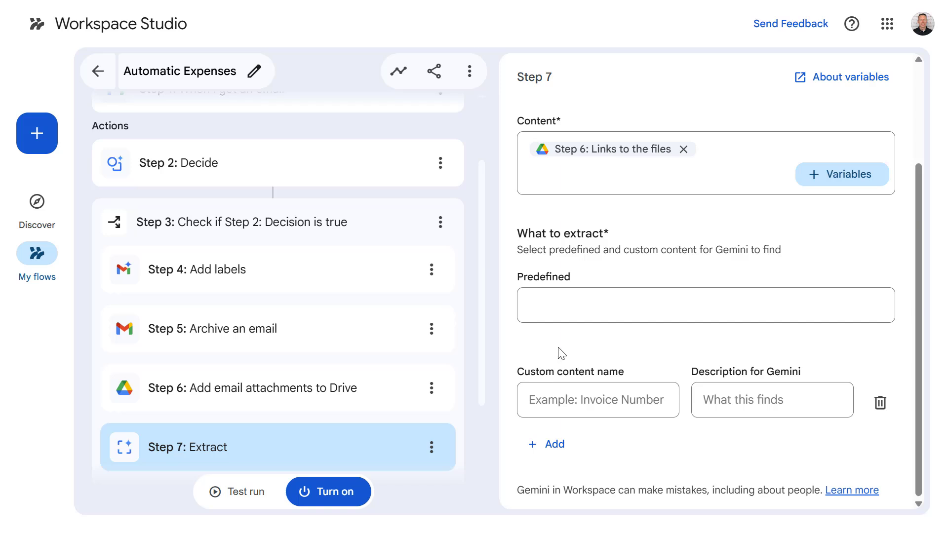
{"action": "left_click", "coordinate": [550, 401]}
{"action": "type", "text": "Company"}
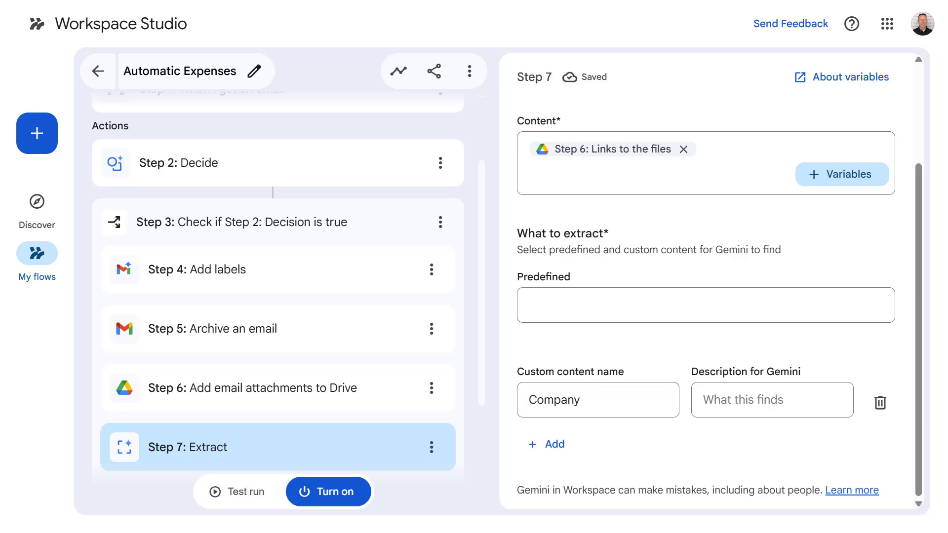
{"action": "left_click", "coordinate": [764, 399]}
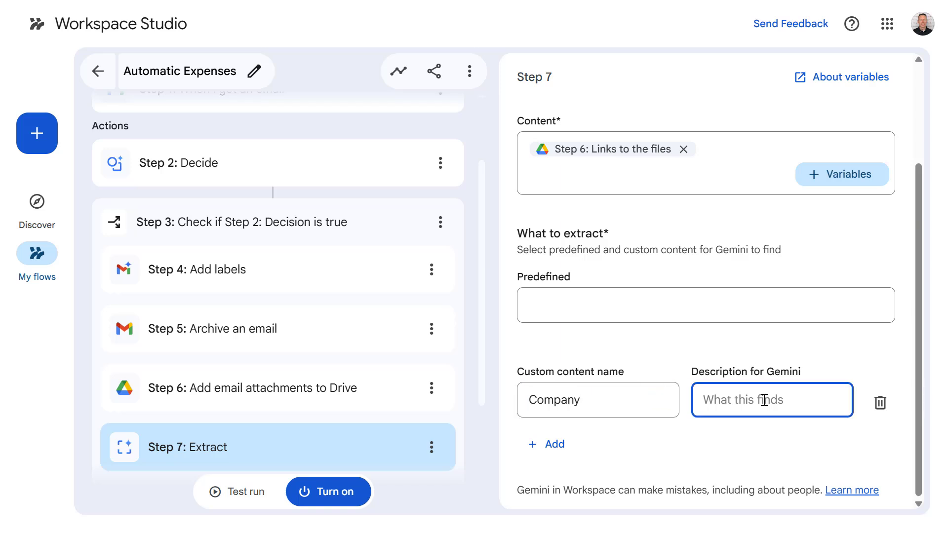
{"action": "type", "text": "Find the company name"}
{"action": "left_click", "coordinate": [552, 445]}
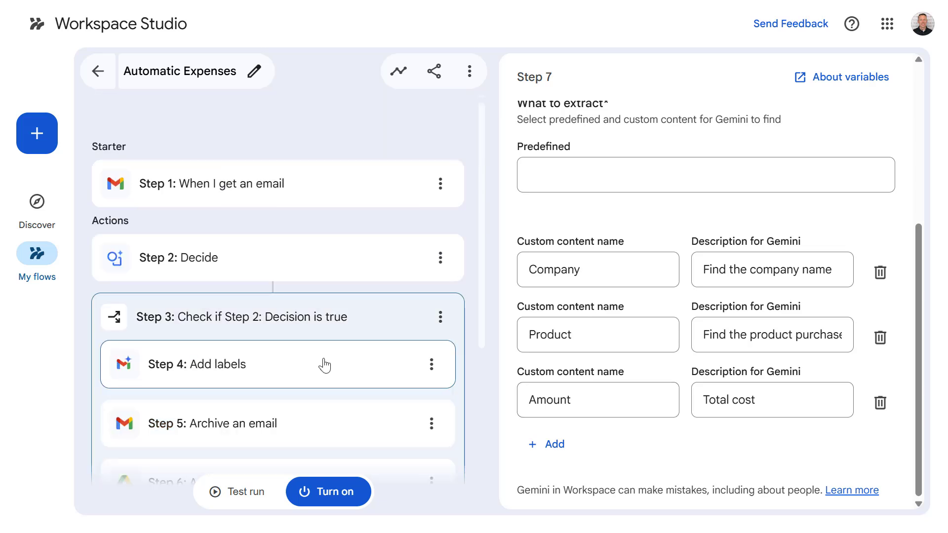
Step: Add a Sheets Add a row substep after Extract and choose the Expense Claims spreadsheet for it
{"action": "scroll", "coordinate": [324, 366], "scroll_direction": "down", "scroll_amount": 4}
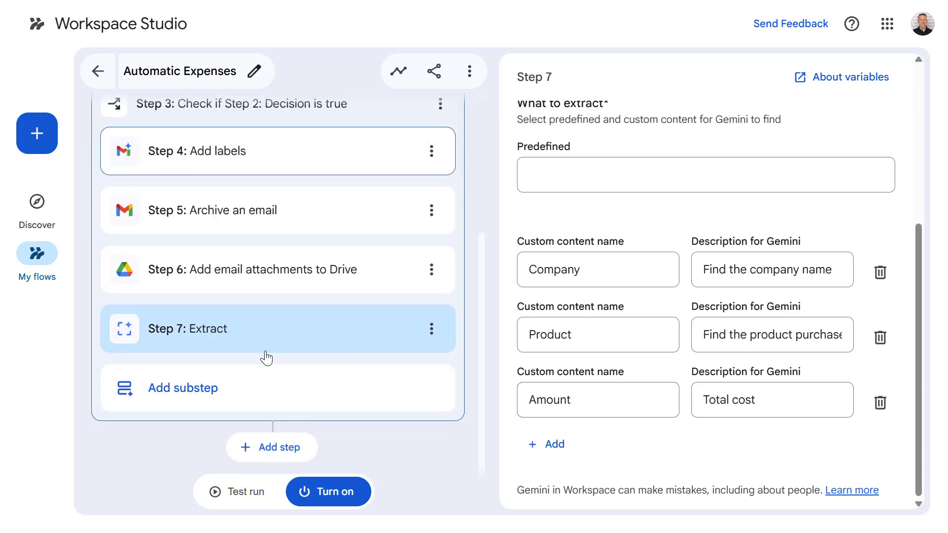
{"action": "left_click", "coordinate": [196, 393]}
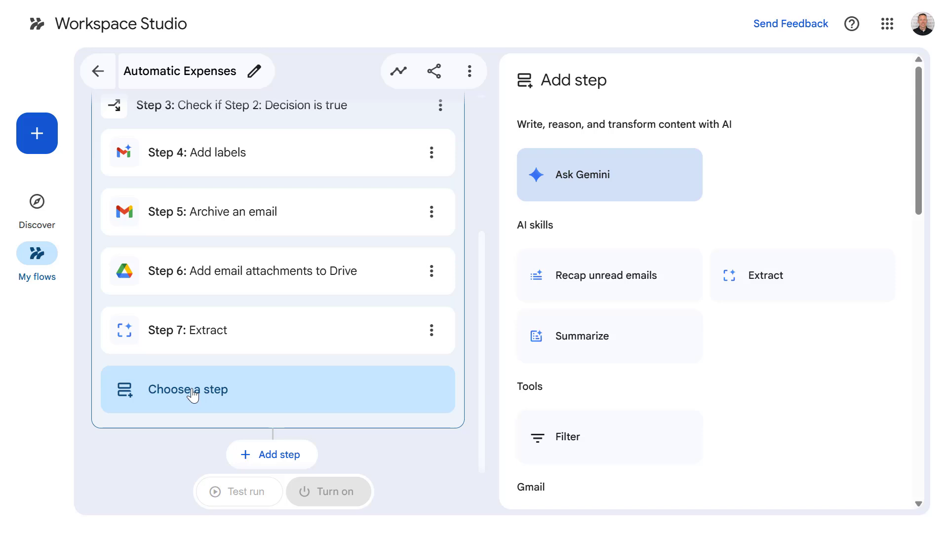
{"action": "scroll", "coordinate": [804, 203], "scroll_direction": "down", "scroll_amount": 8}
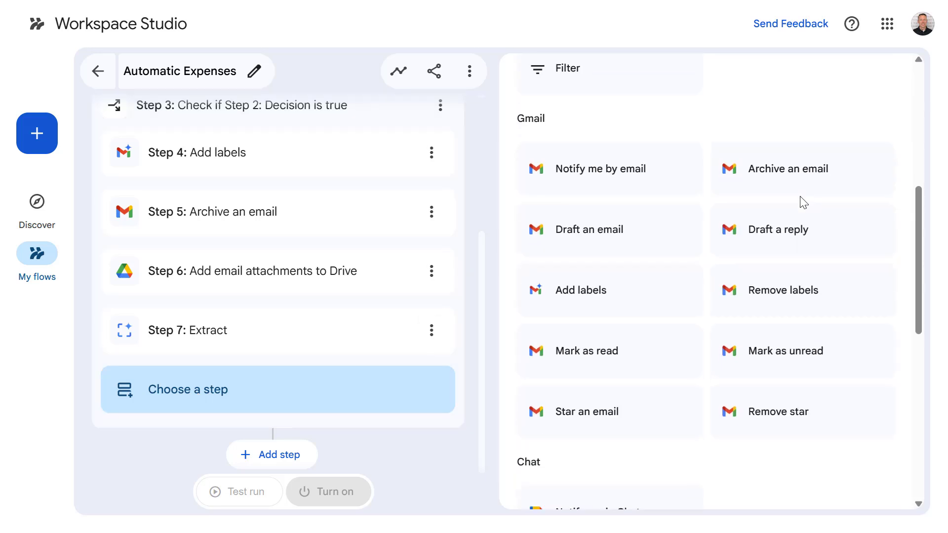
{"action": "scroll", "coordinate": [803, 203], "scroll_direction": "down", "scroll_amount": 7}
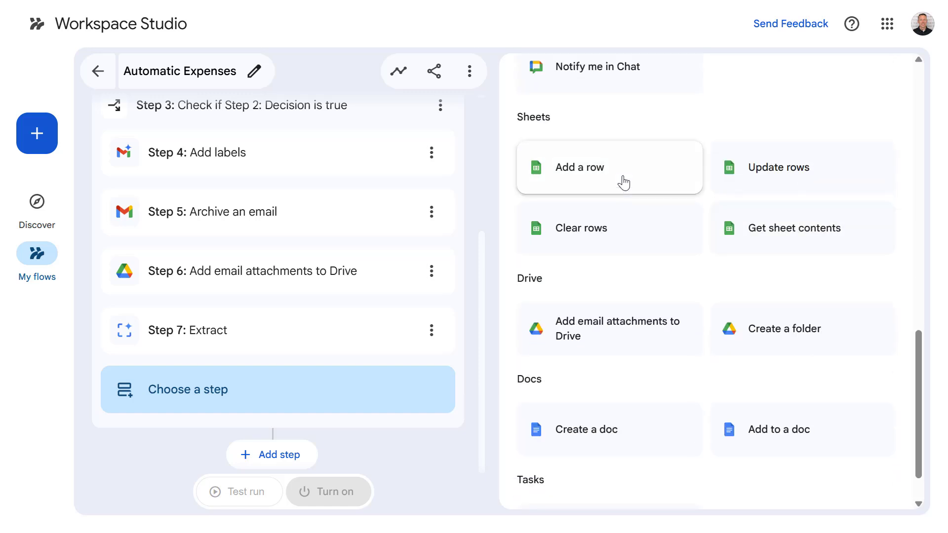
{"action": "left_click", "coordinate": [591, 168]}
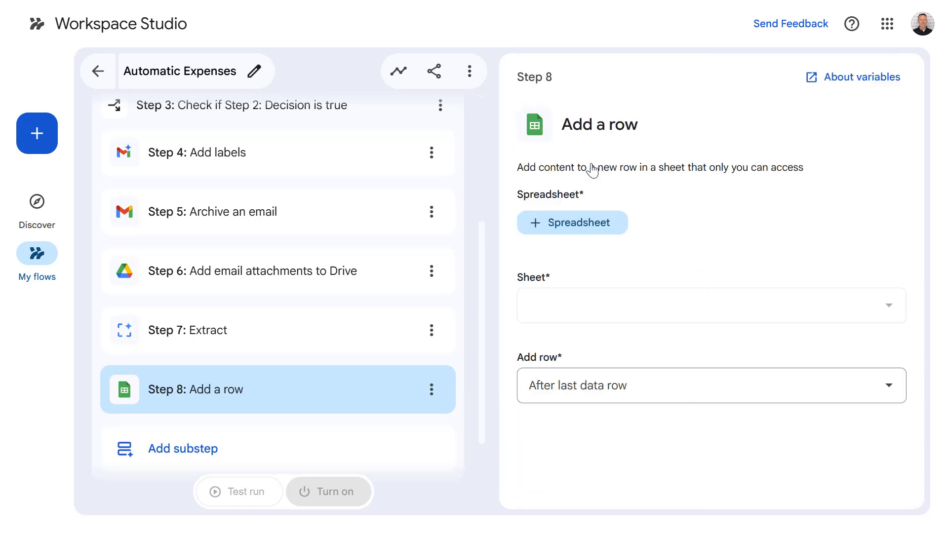
{"action": "left_click", "coordinate": [575, 225]}
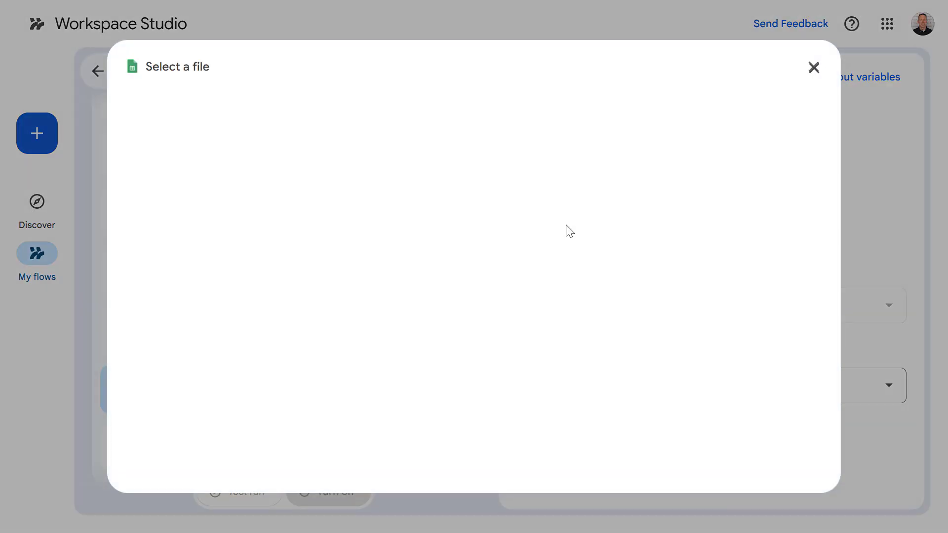
{"action": "left_click", "coordinate": [218, 245]}
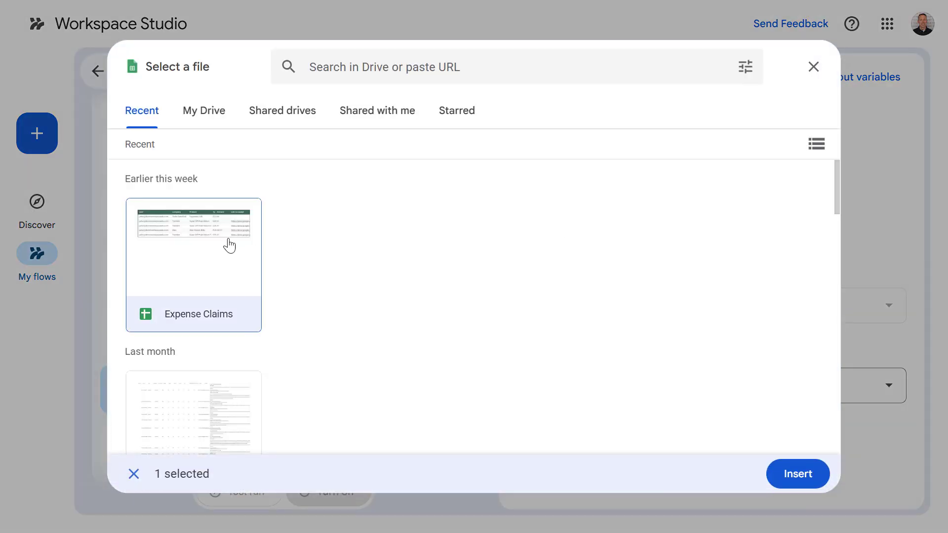
{"action": "left_click", "coordinate": [788, 478]}
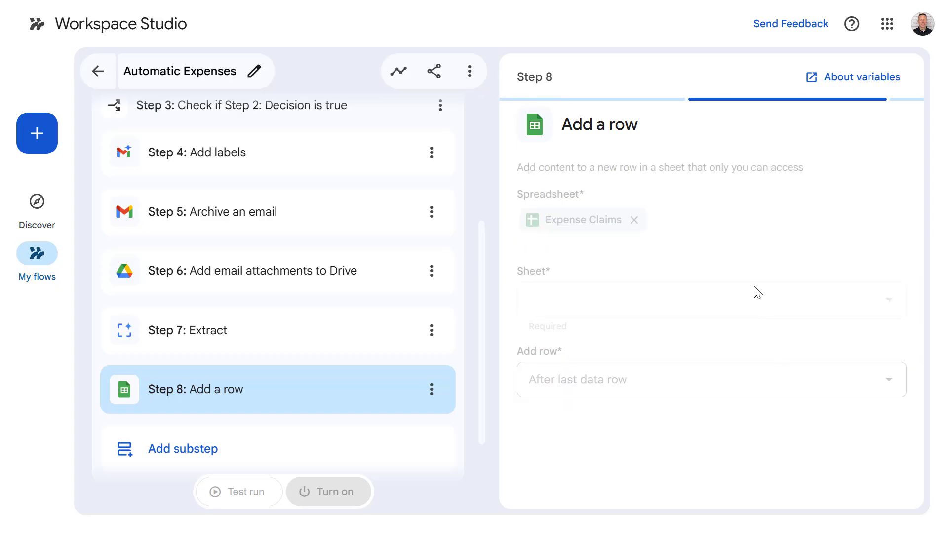
Step: Fill the new row's User column with Step 1's Sender email address variable
{"action": "scroll", "coordinate": [737, 271], "scroll_direction": "down", "scroll_amount": 3}
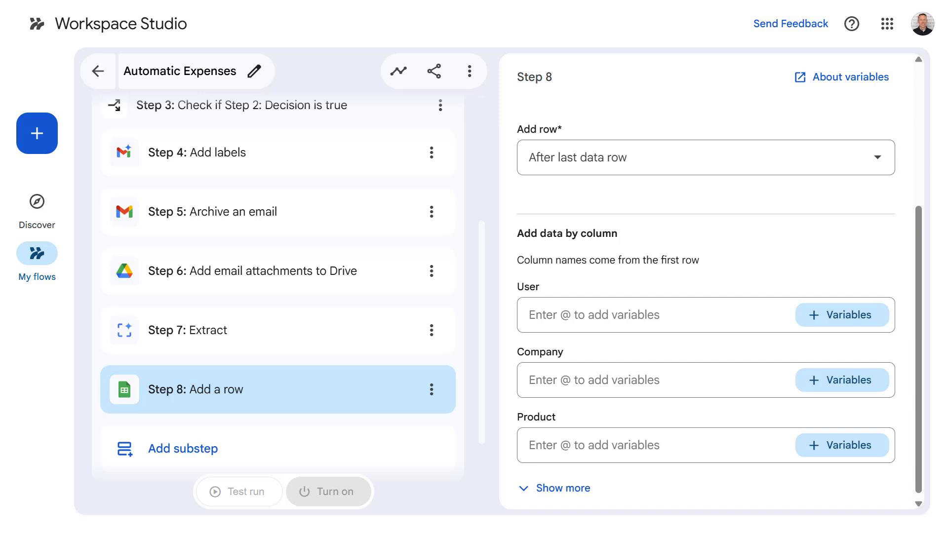
{"action": "scroll", "coordinate": [644, 255], "scroll_direction": "down", "scroll_amount": 1}
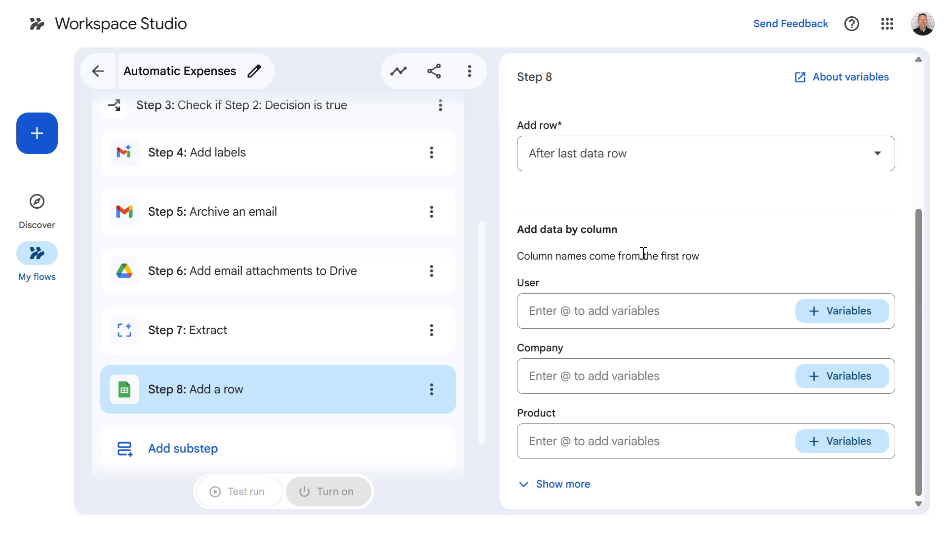
{"action": "left_click", "coordinate": [840, 315]}
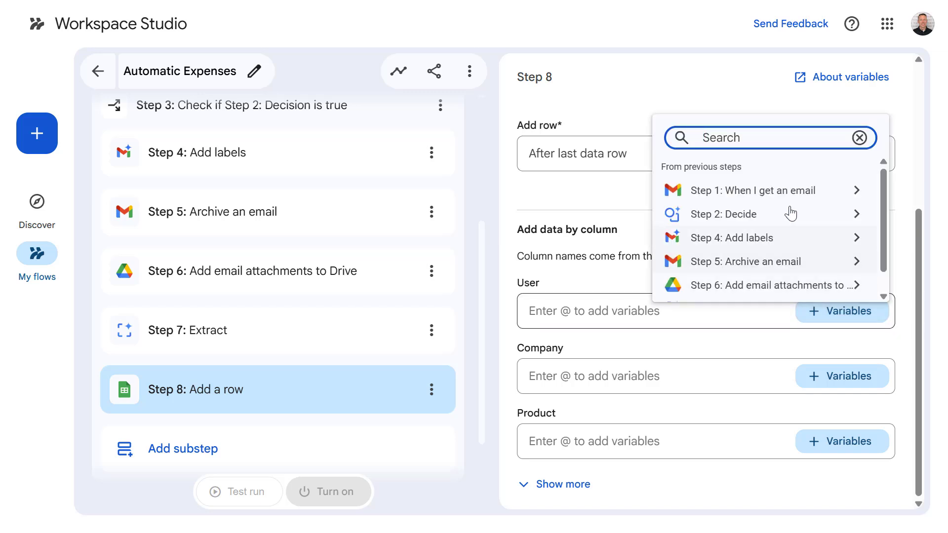
{"action": "left_click", "coordinate": [786, 191]}
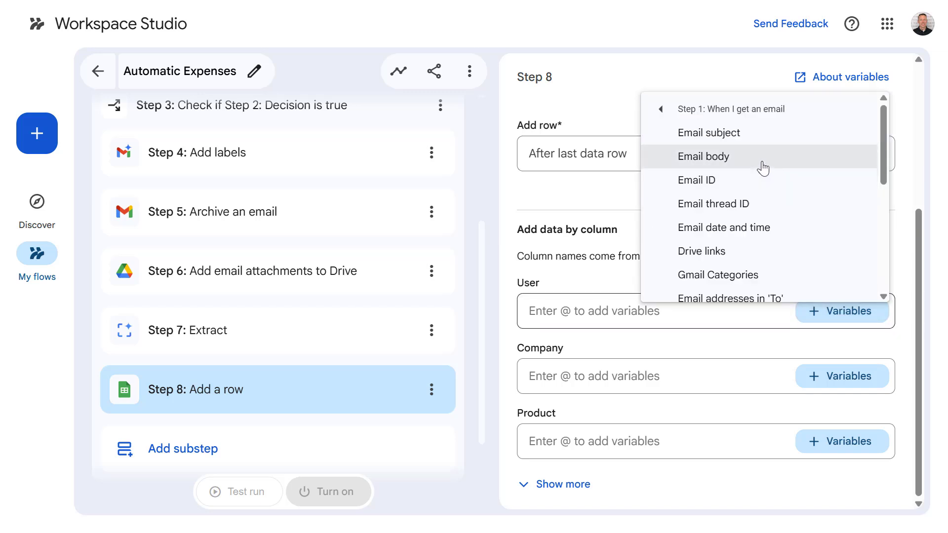
{"action": "scroll", "coordinate": [763, 175], "scroll_direction": "down", "scroll_amount": 5}
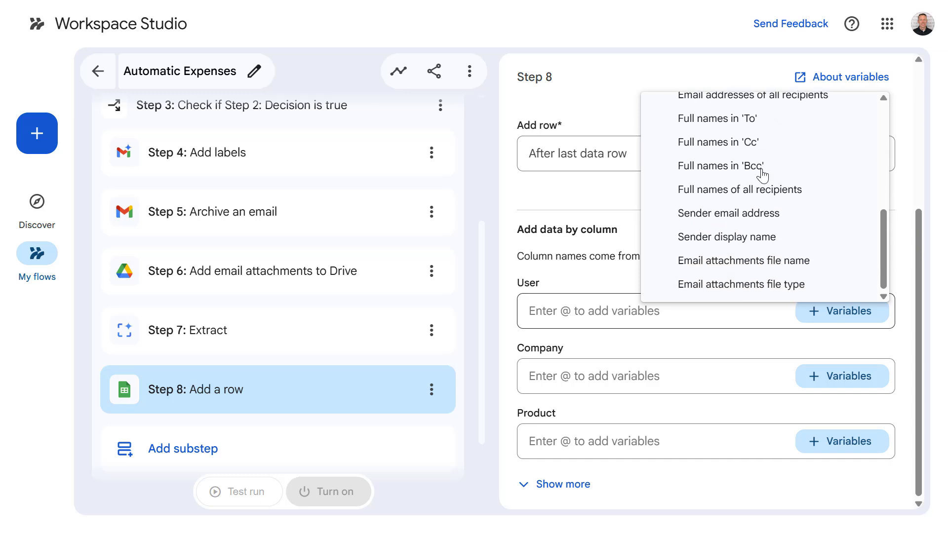
{"action": "left_click", "coordinate": [760, 216]}
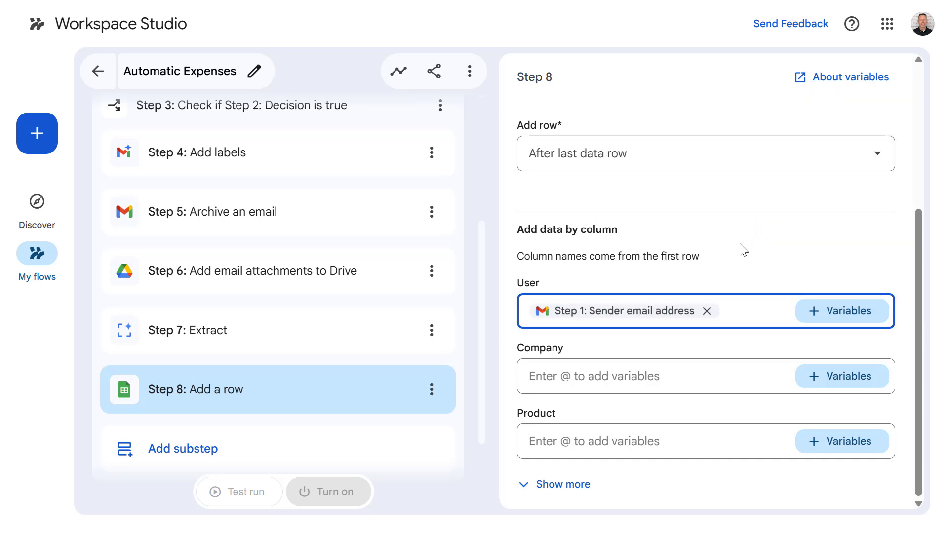
Step: Fill the new row's Company column with Step 7's Company variable
{"action": "left_click", "coordinate": [825, 378]}
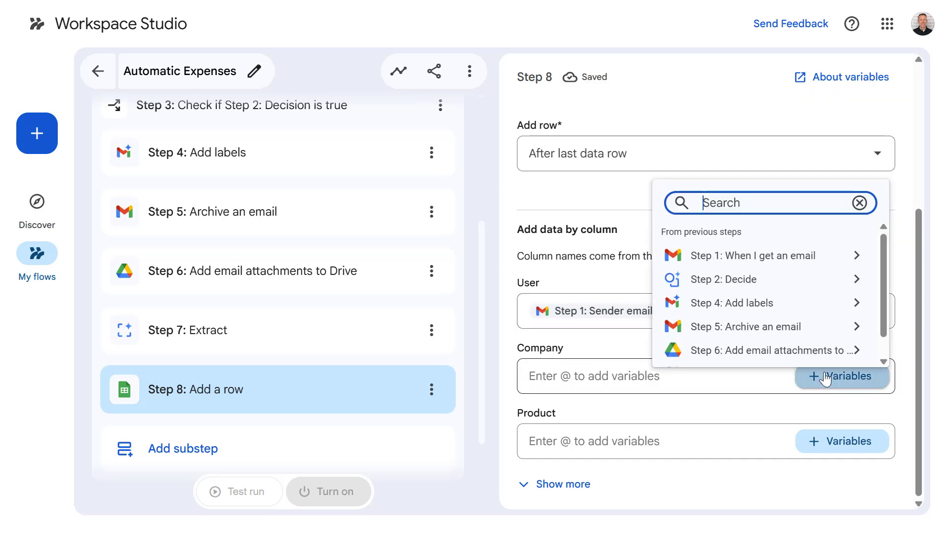
{"action": "scroll", "coordinate": [739, 350], "scroll_direction": "down", "scroll_amount": 1}
{"action": "left_click", "coordinate": [738, 350]}
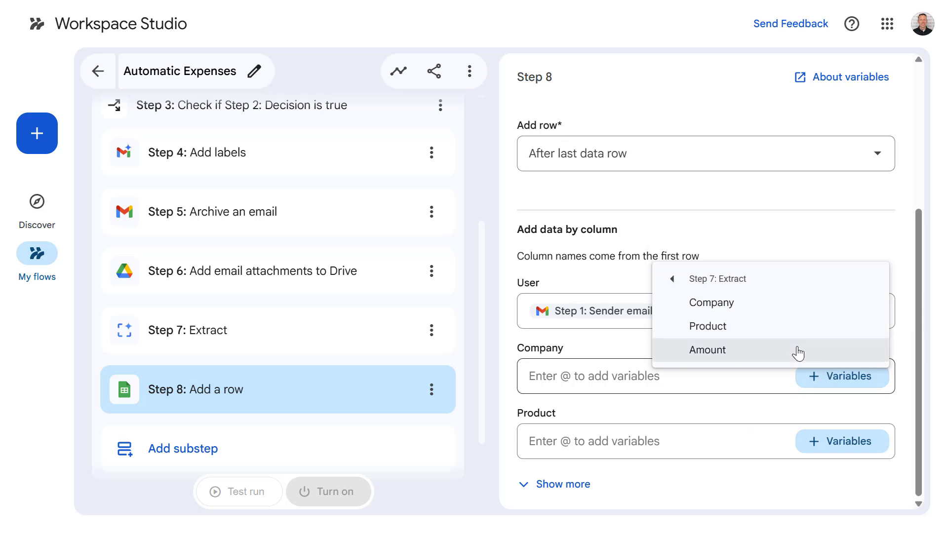
{"action": "left_click", "coordinate": [774, 303]}
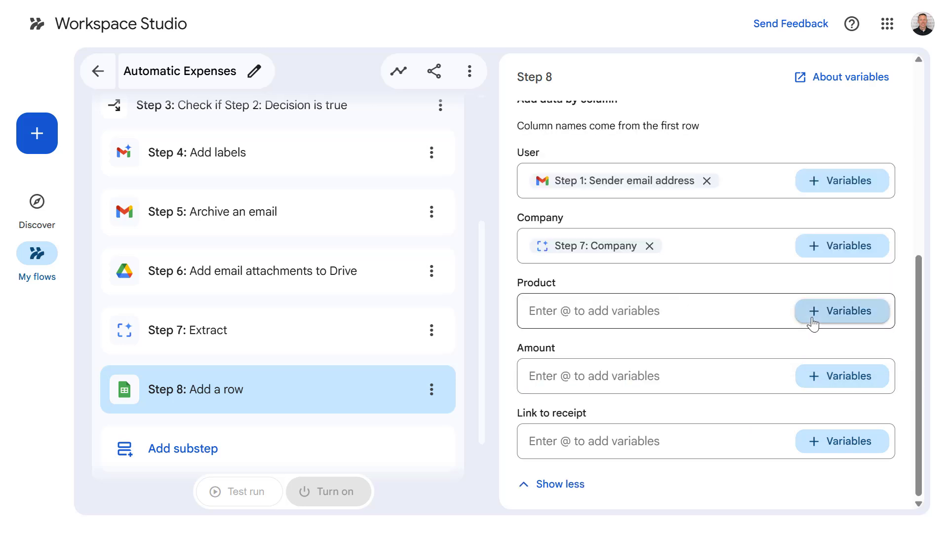
Step: Fill the new row's Product column with Step 7's Product variable
{"action": "left_click", "coordinate": [816, 316]}
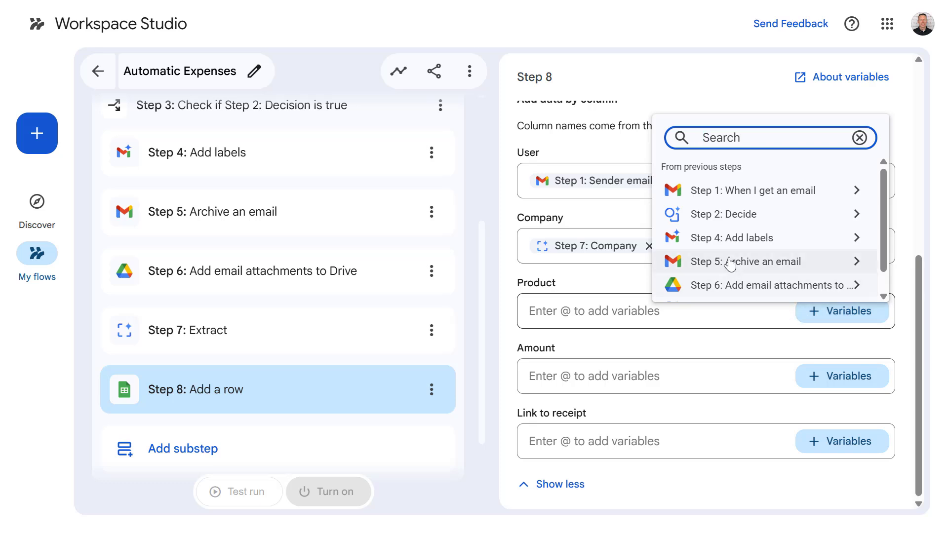
{"action": "scroll", "coordinate": [703, 237], "scroll_direction": "down", "scroll_amount": 1}
{"action": "left_click", "coordinate": [742, 285]}
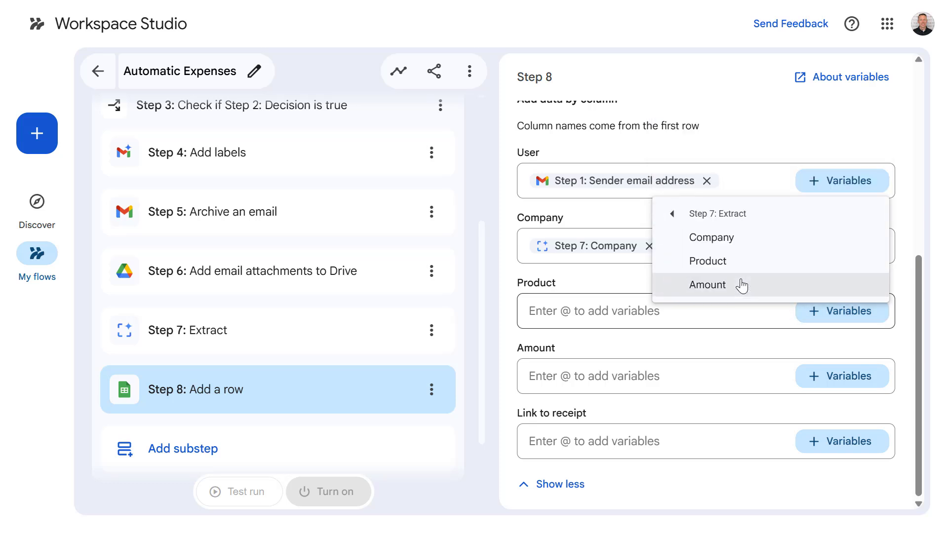
{"action": "left_click", "coordinate": [741, 265]}
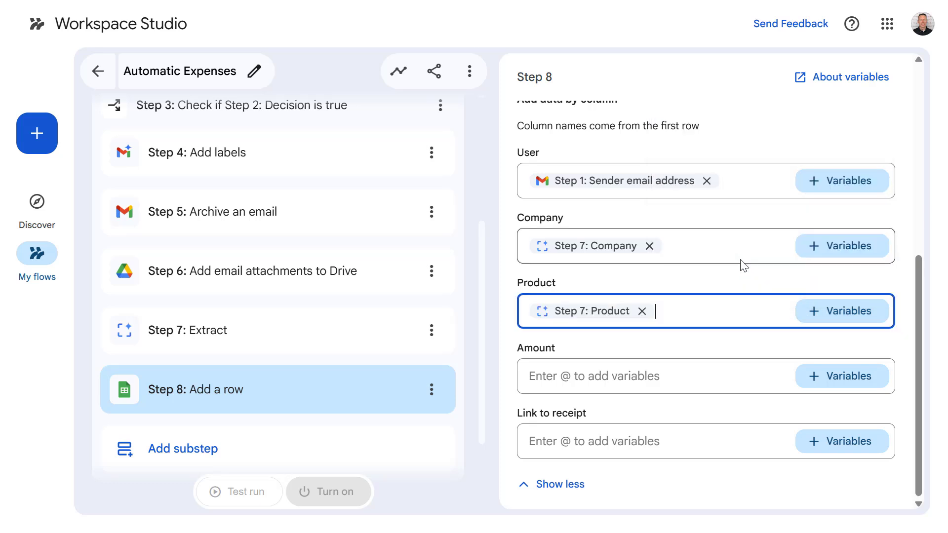
Step: Fill the new row's Amount column with Step 7's Amount variable
{"action": "left_click", "coordinate": [822, 384]}
{"action": "scroll", "coordinate": [773, 311], "scroll_direction": "down", "scroll_amount": 1}
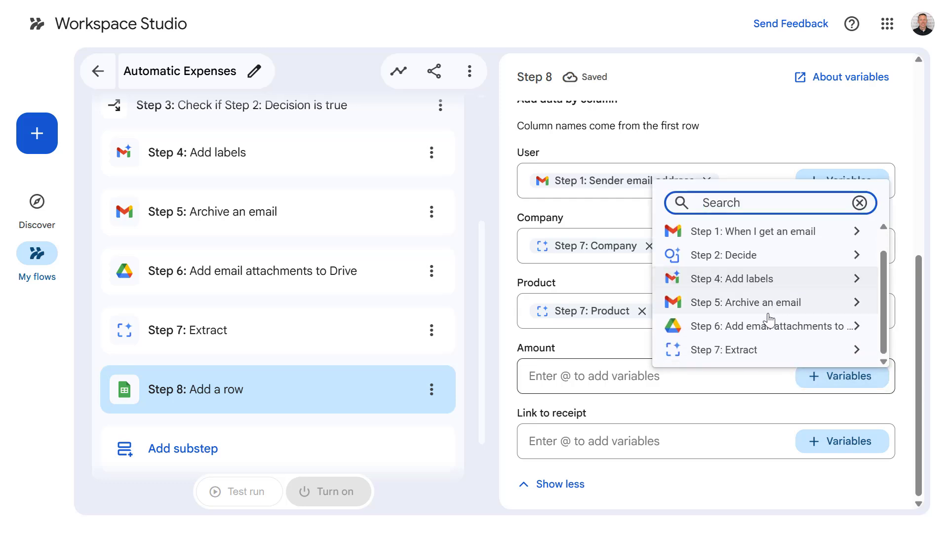
{"action": "left_click", "coordinate": [745, 349]}
{"action": "left_click", "coordinate": [728, 355]}
{"action": "left_click", "coordinate": [750, 401]}
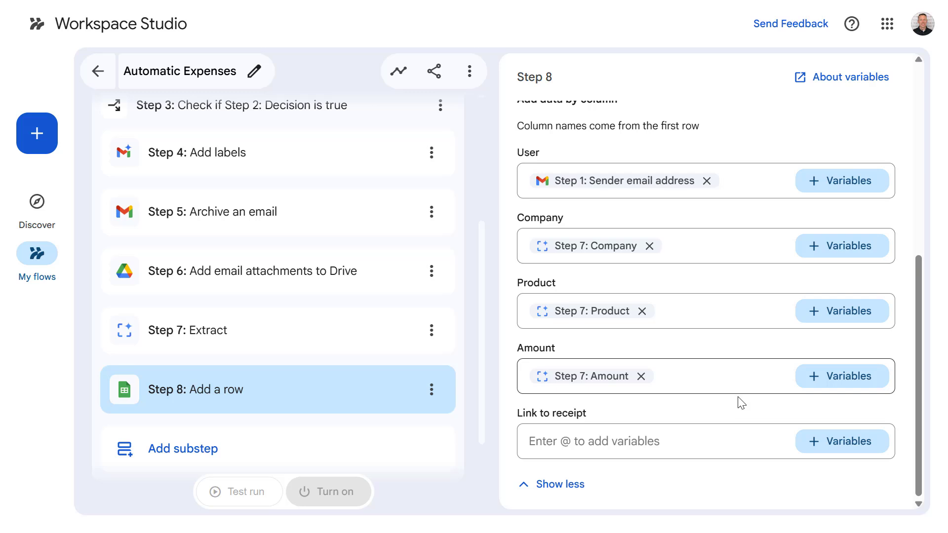
Step: Fill the new row's Link to receipt column with Step 6's Links to the files variable
{"action": "left_click", "coordinate": [849, 446]}
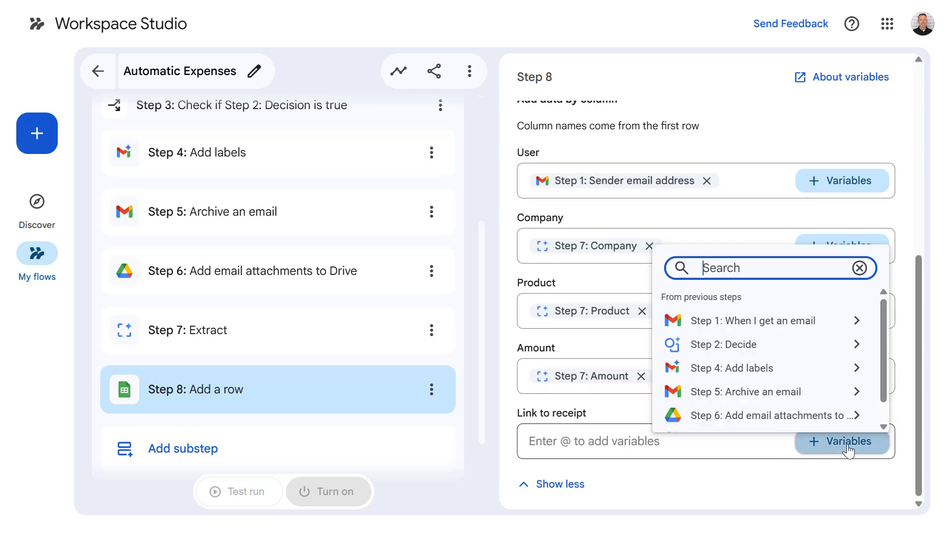
{"action": "scroll", "coordinate": [736, 395], "scroll_direction": "down", "scroll_amount": 1}
{"action": "left_click", "coordinate": [737, 395]}
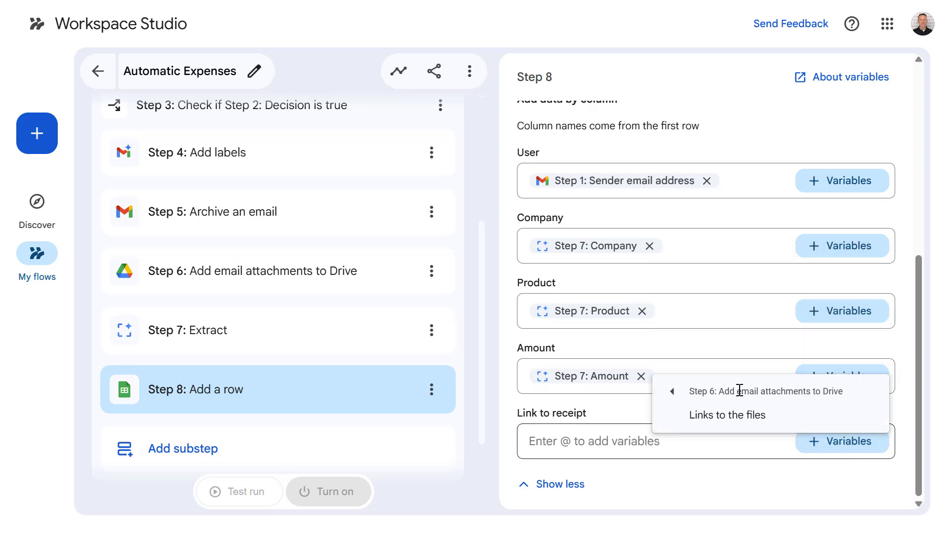
{"action": "left_click", "coordinate": [734, 414]}
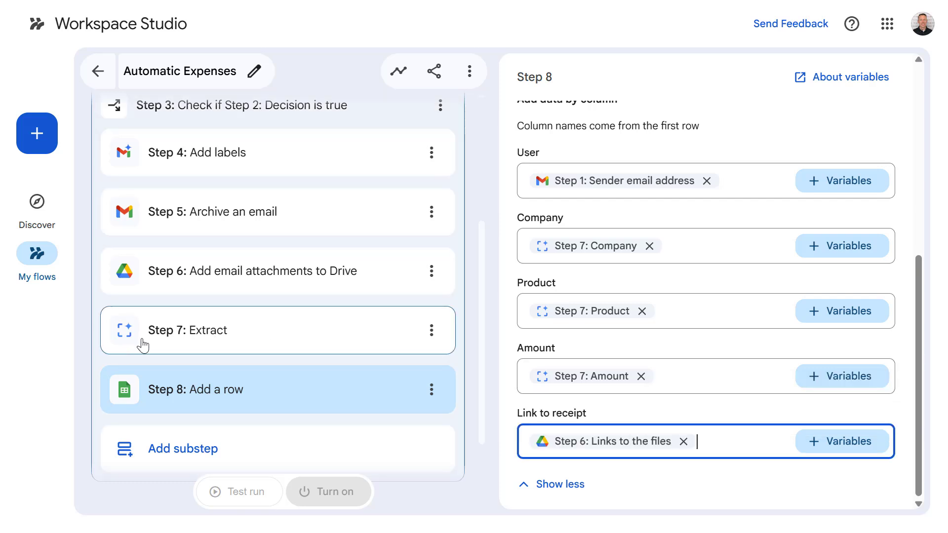
Step: Add a Notify me in Chat substep after the Add a row step
{"action": "scroll", "coordinate": [121, 345], "scroll_direction": "down", "scroll_amount": 1}
{"action": "left_click", "coordinate": [155, 390]}
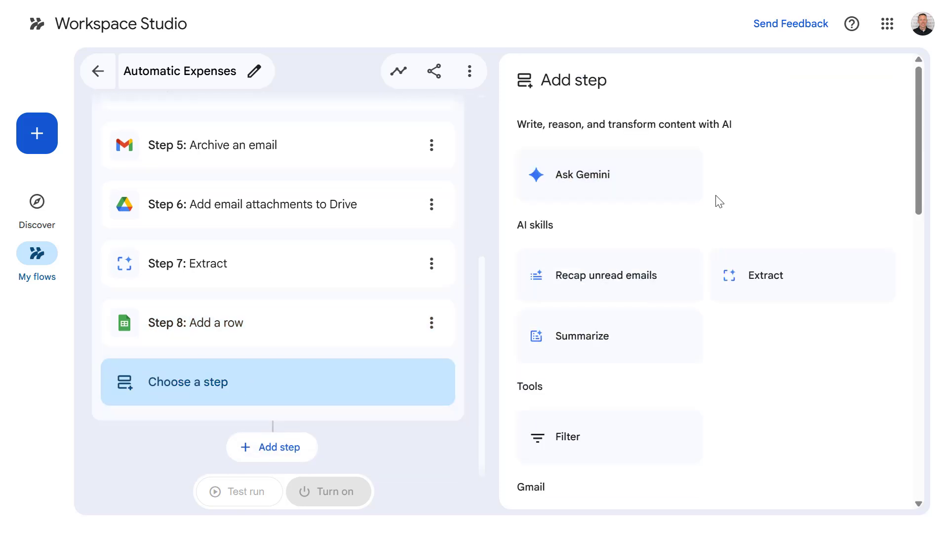
{"action": "scroll", "coordinate": [715, 200], "scroll_direction": "down", "scroll_amount": 8}
{"action": "scroll", "coordinate": [716, 197], "scroll_direction": "down", "scroll_amount": 6}
{"action": "scroll", "coordinate": [715, 194], "scroll_direction": "up", "scroll_amount": 3}
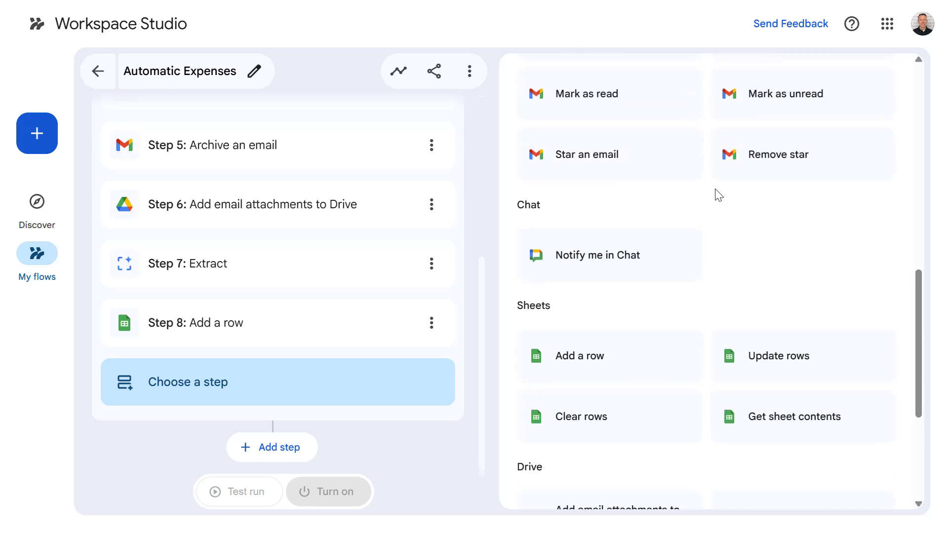
{"action": "left_click", "coordinate": [640, 279]}
Step: Write the chat message "New expenses claim received from" followed by Step 1's Sender display name variable
{"action": "left_click", "coordinate": [621, 198]}
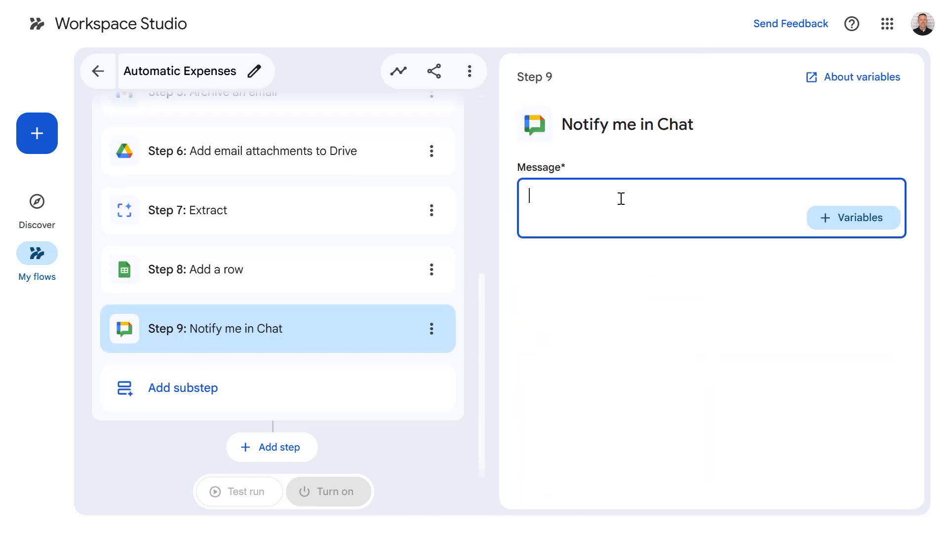
{"action": "type", "text": "New expenses claim received from"}
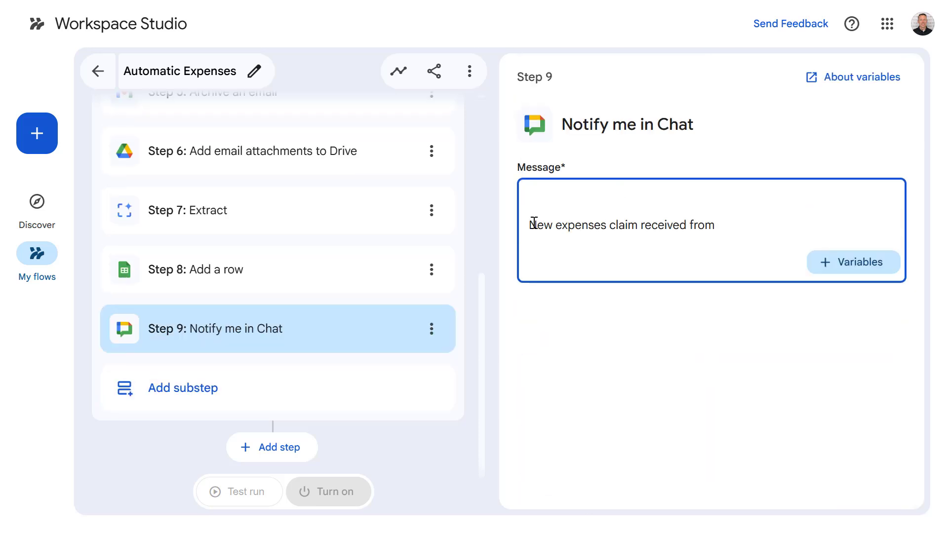
{"action": "key", "text": "BackSpace"}
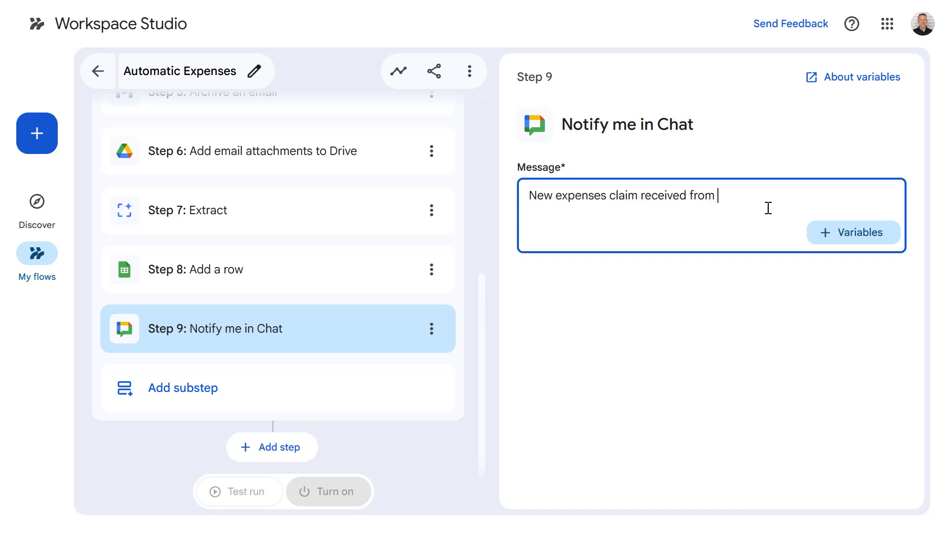
{"action": "left_click", "coordinate": [813, 235]}
{"action": "left_click", "coordinate": [782, 325]}
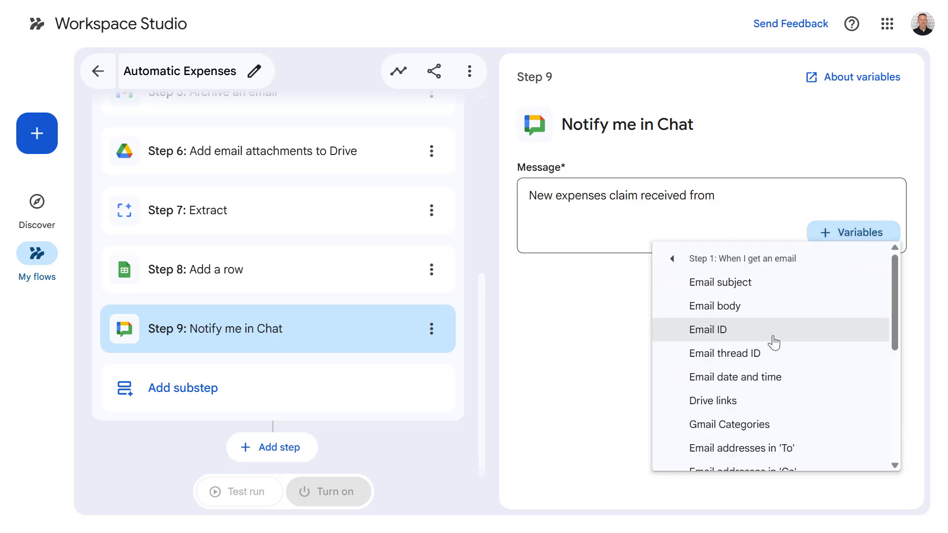
{"action": "scroll", "coordinate": [773, 336], "scroll_direction": "down", "scroll_amount": 5}
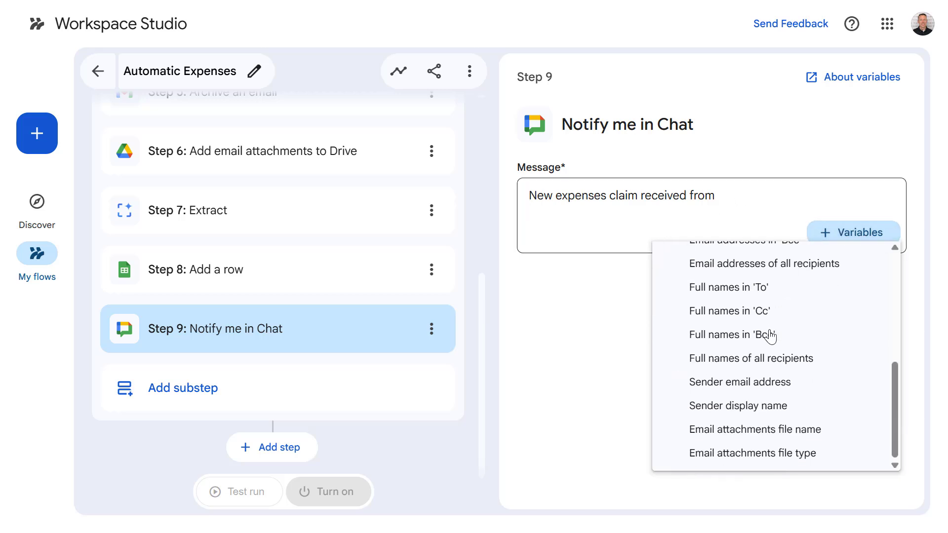
{"action": "left_click", "coordinate": [763, 417]}
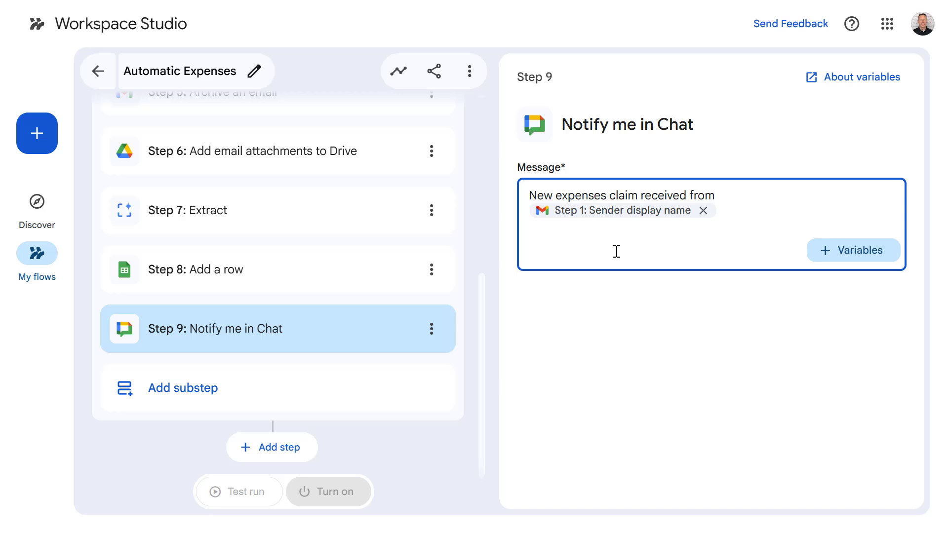
{"action": "left_click", "coordinate": [646, 387]}
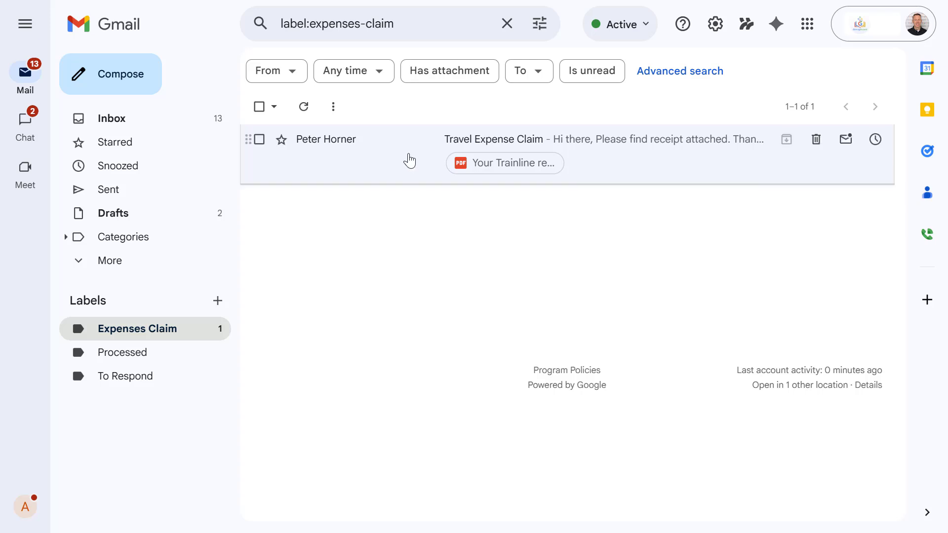
Step: In Gmail, examine the labelled Travel Expense Claim email and the Automate Expense Claims chat notifications
{"action": "left_click", "coordinate": [408, 161]}
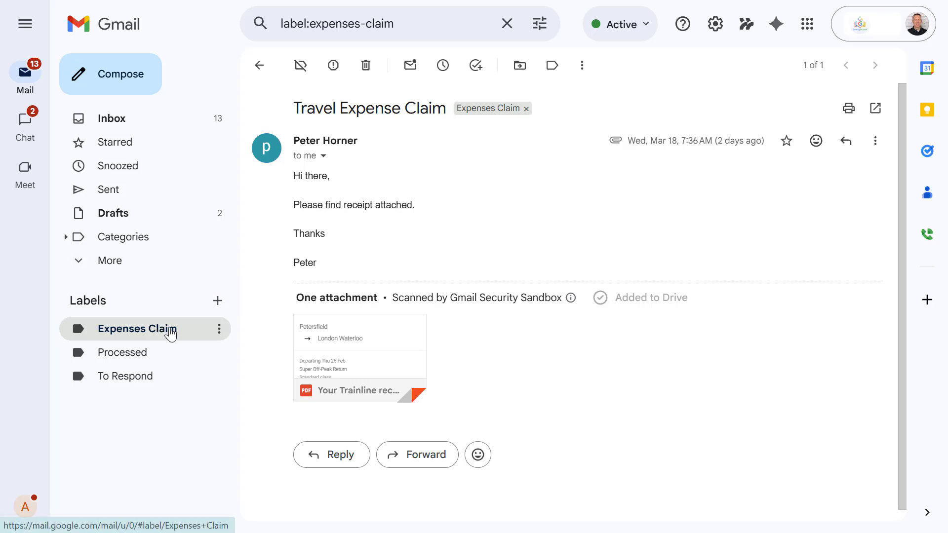
{"action": "mouse_move", "coordinate": [399, 321]}
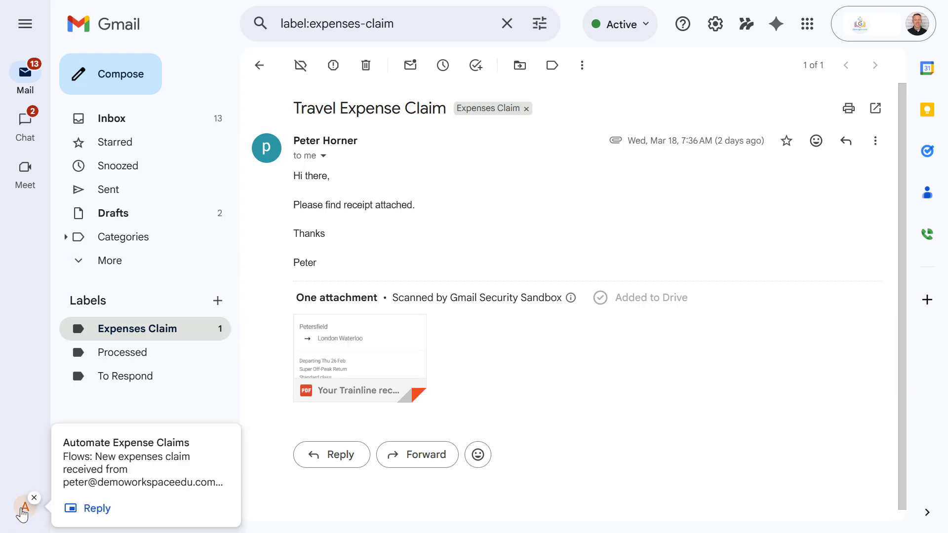
{"action": "left_click", "coordinate": [22, 513]}
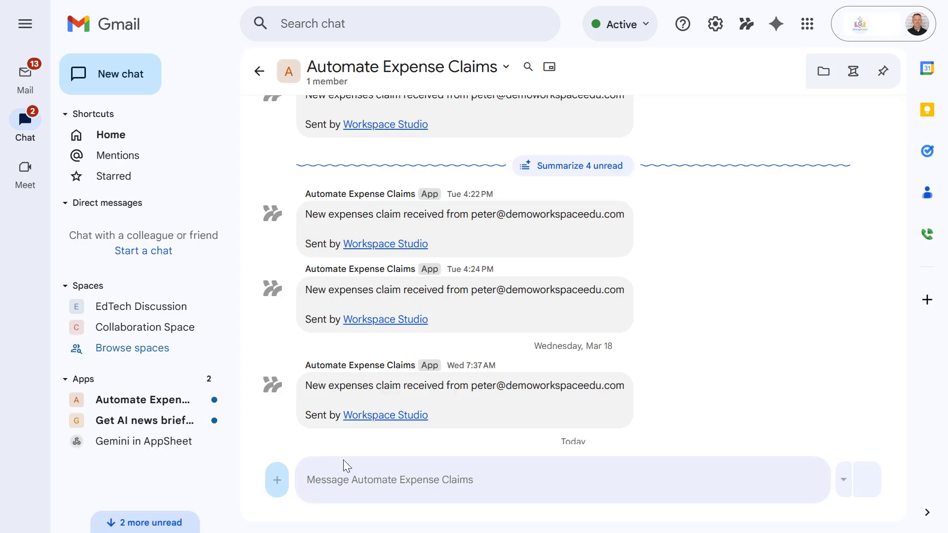
{"action": "scroll", "coordinate": [561, 378], "scroll_direction": "down", "scroll_amount": 3}
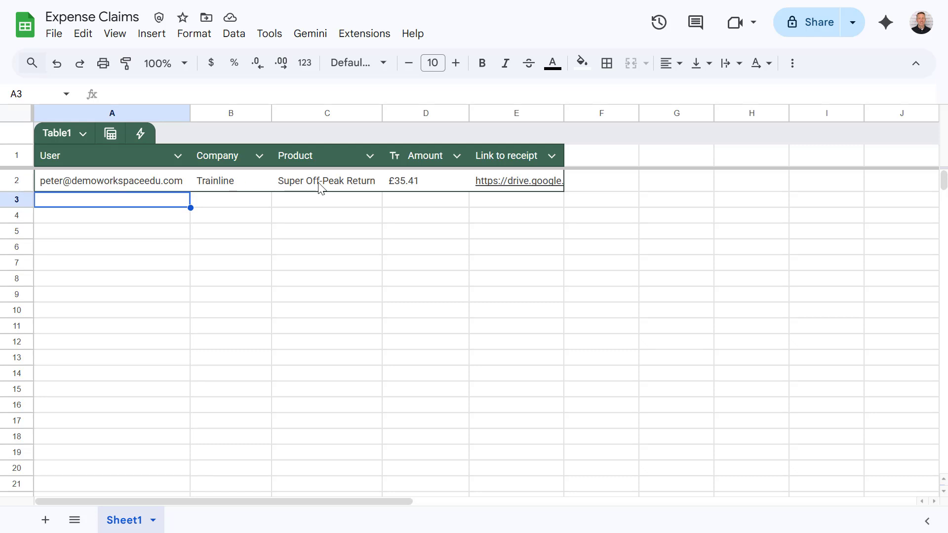
Step: In the Expense Claims spreadsheet, bring up the receipt link preview for the logged Trainline claim
{"action": "left_click", "coordinate": [498, 180]}
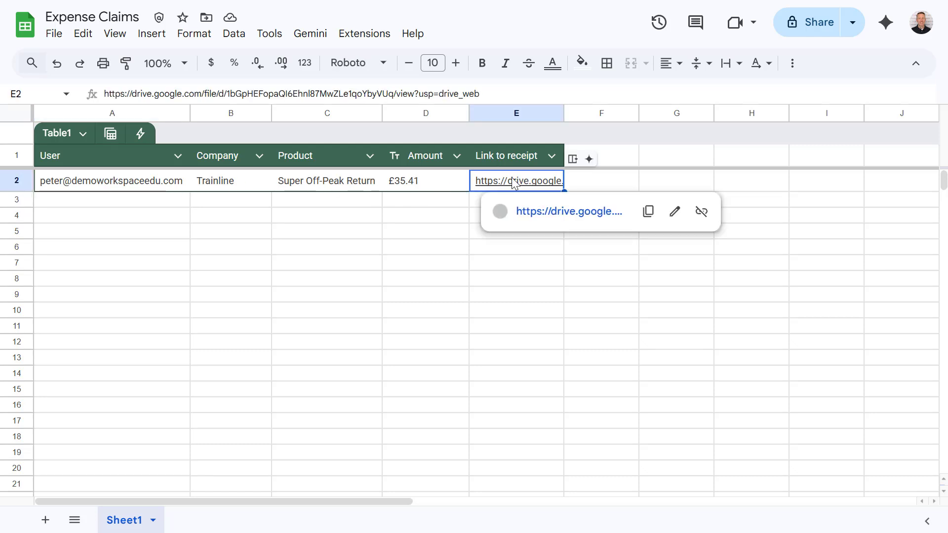